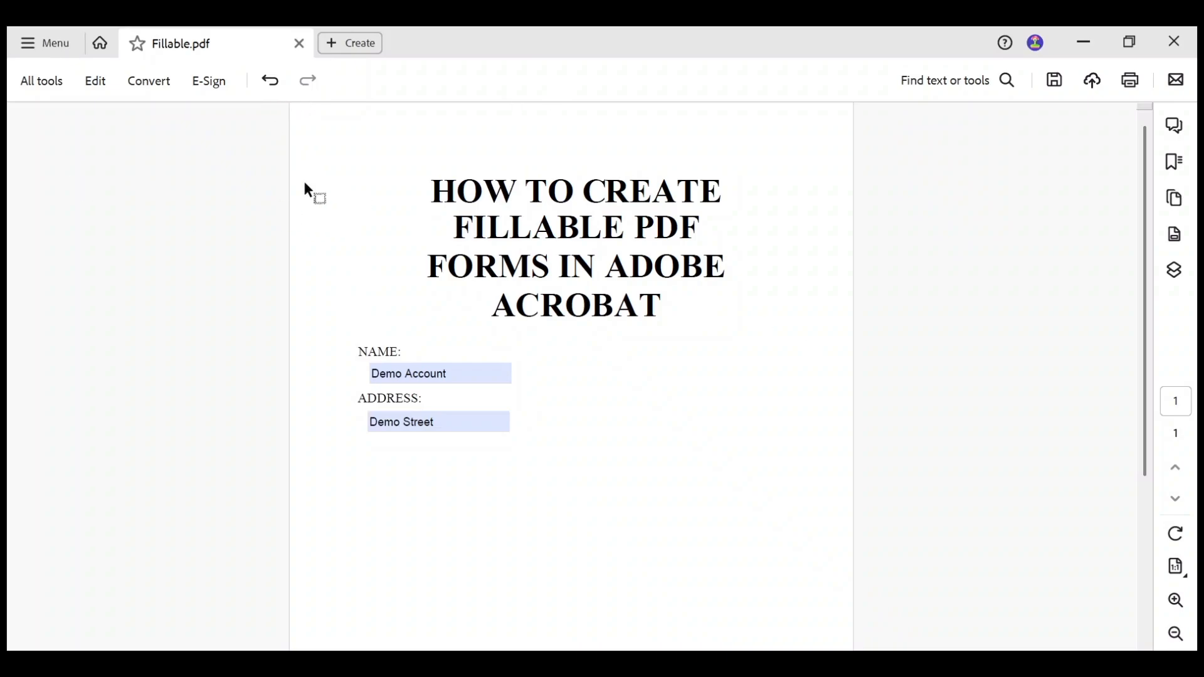
Step: Replace the contents of the NAME field with "asdasd"
left_click(467, 373)
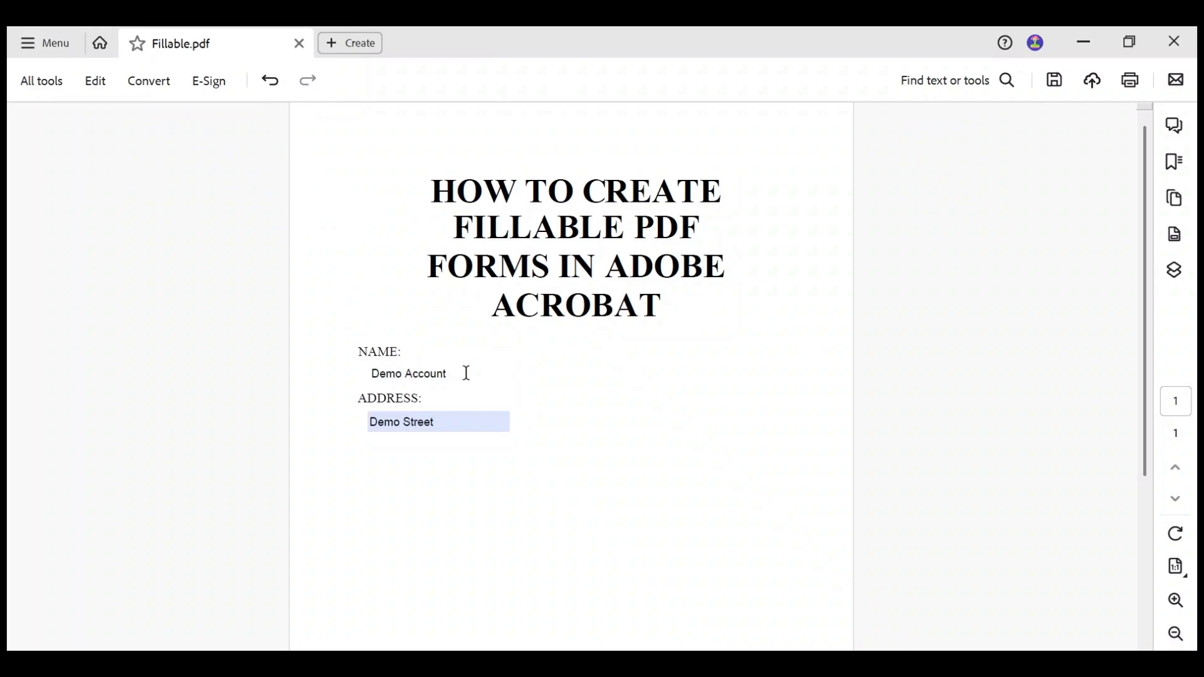
key("BackSpace")
key("BackSpace")
key("BackSpace")
key("BackSpace")
key("BackSpace")
key("BackSpace")
key("BackSpace")
key("BackSpace")
key("BackSpace")
key("BackSpace")
key("BackSpace")
key("BackSpace")
type("asdasd")
Step: Clear the text in the ADDRESS field
left_click(447, 430)
key("ctrl+a")
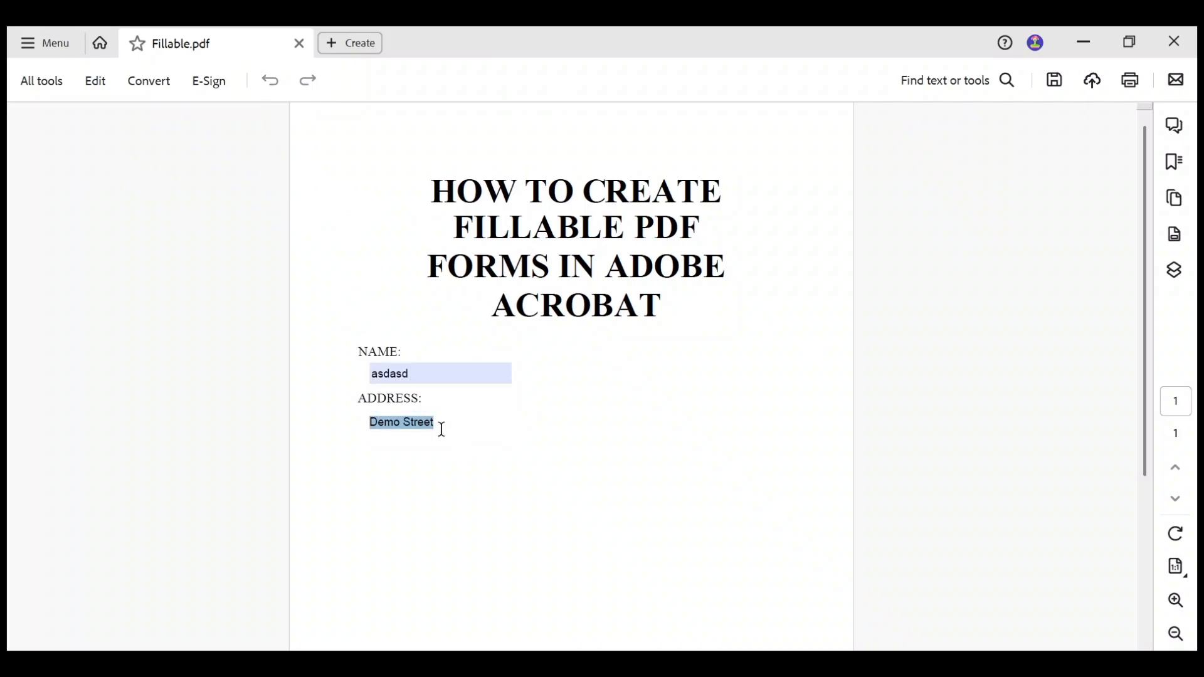
key("BackSpace")
left_click(571, 428)
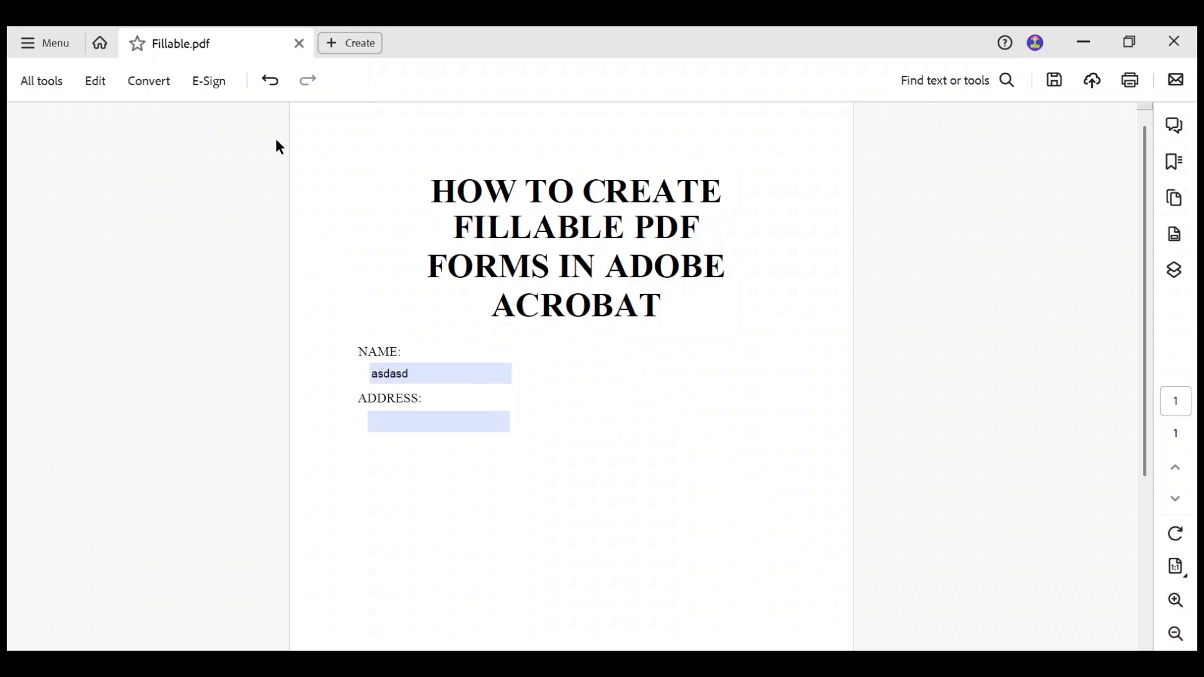
Step: Open the Prepare a form tool and select the NAME field, followed by the ADDRESS field
left_click(47, 90)
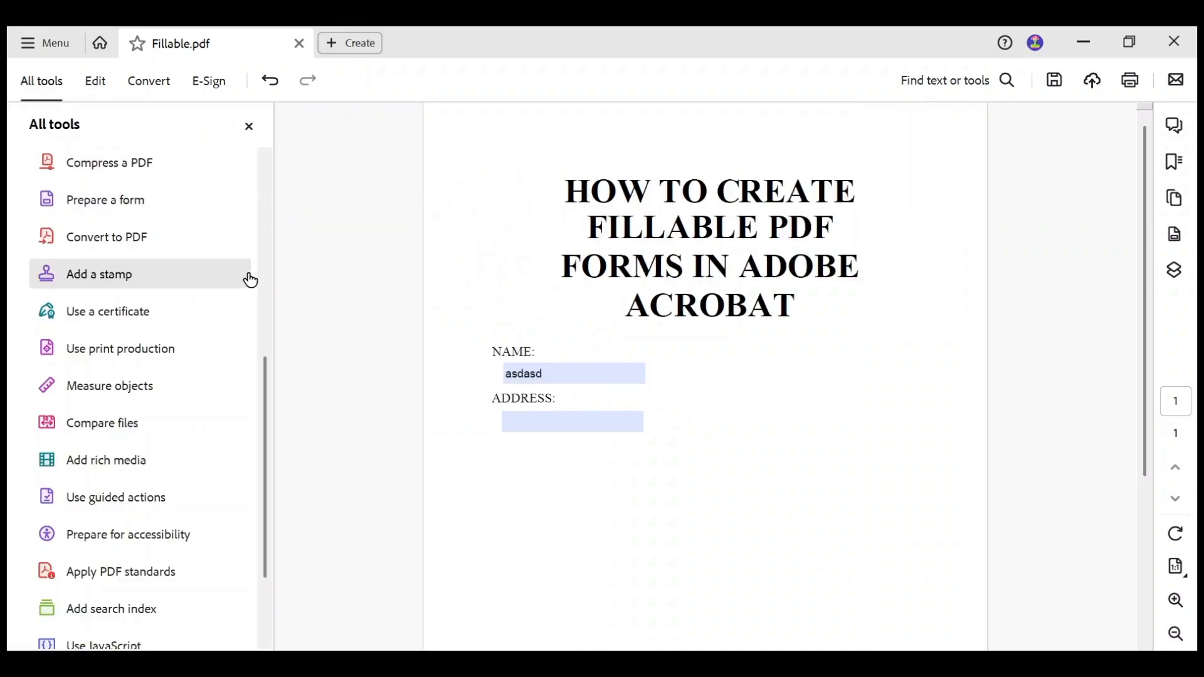
left_click_drag(264, 393, 274, 333)
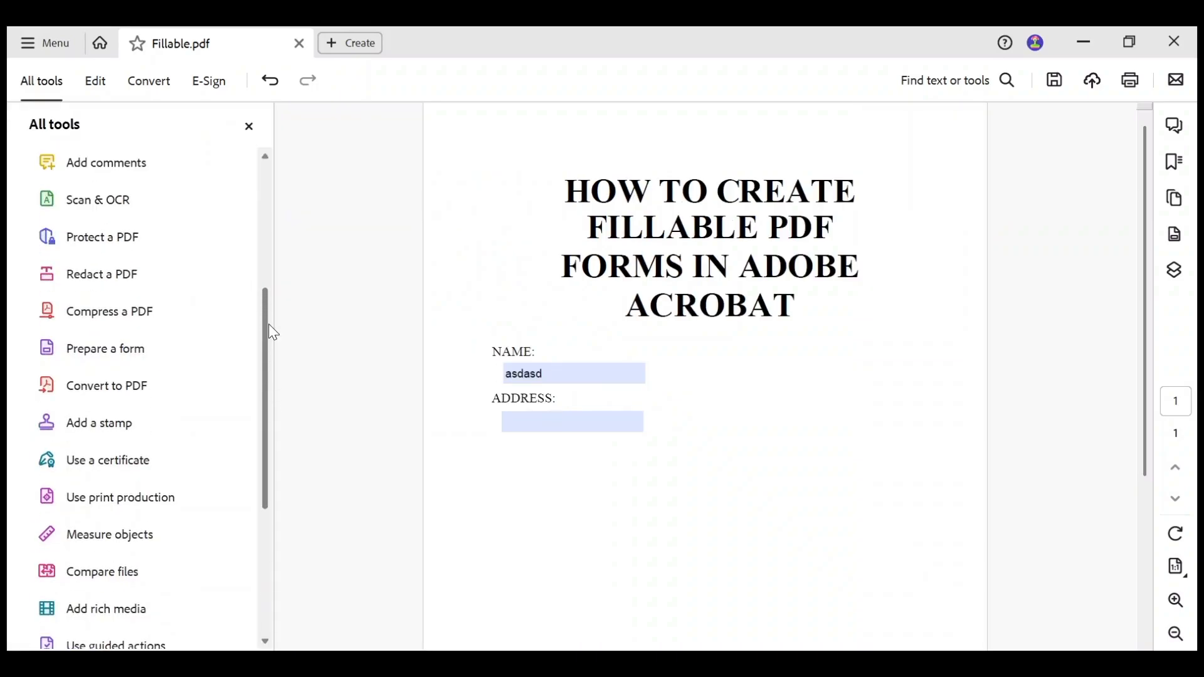
left_click(170, 352)
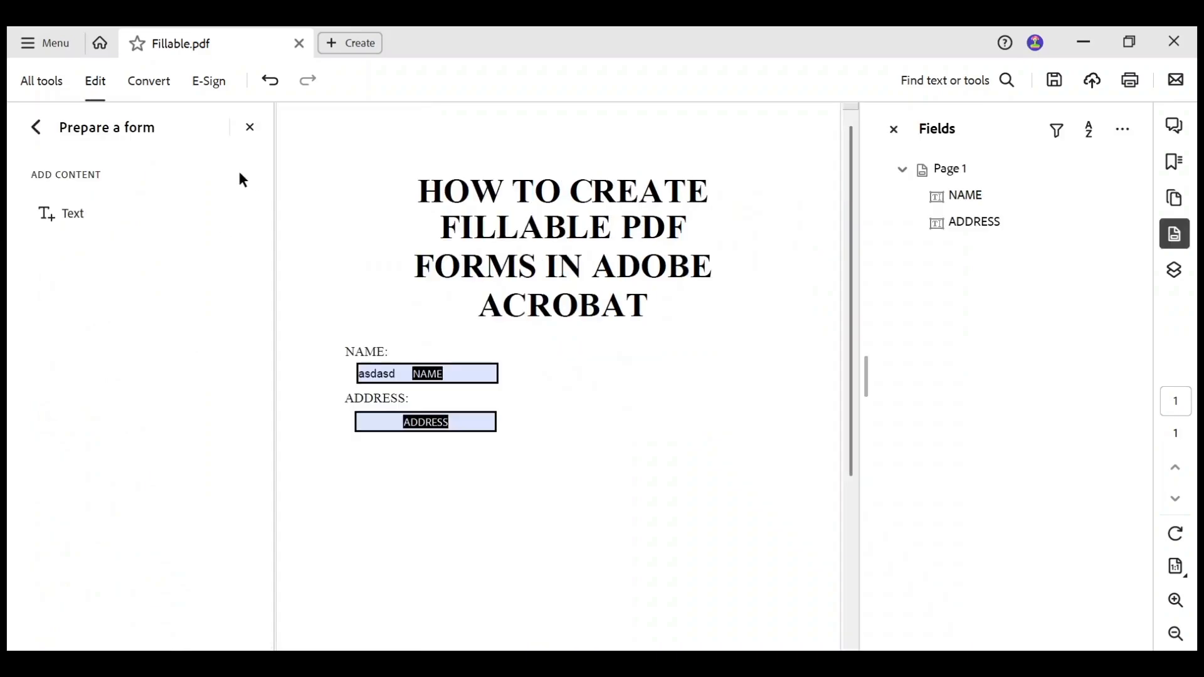
left_click_drag(262, 213, 269, 211)
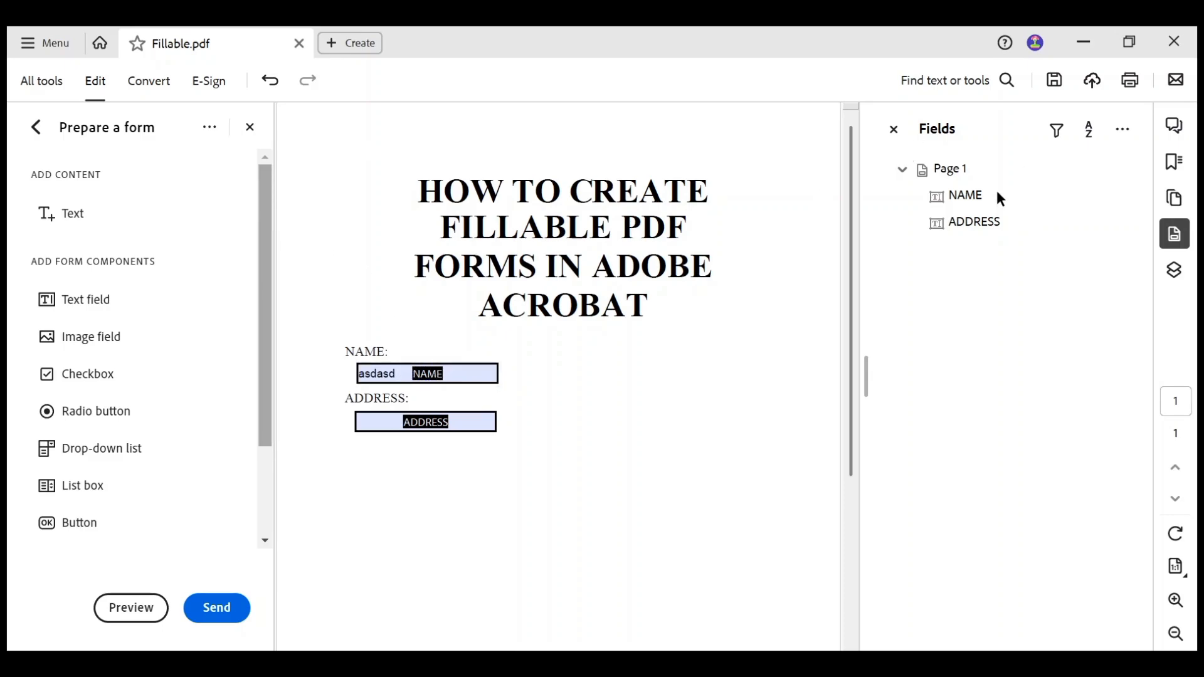
left_click(977, 201)
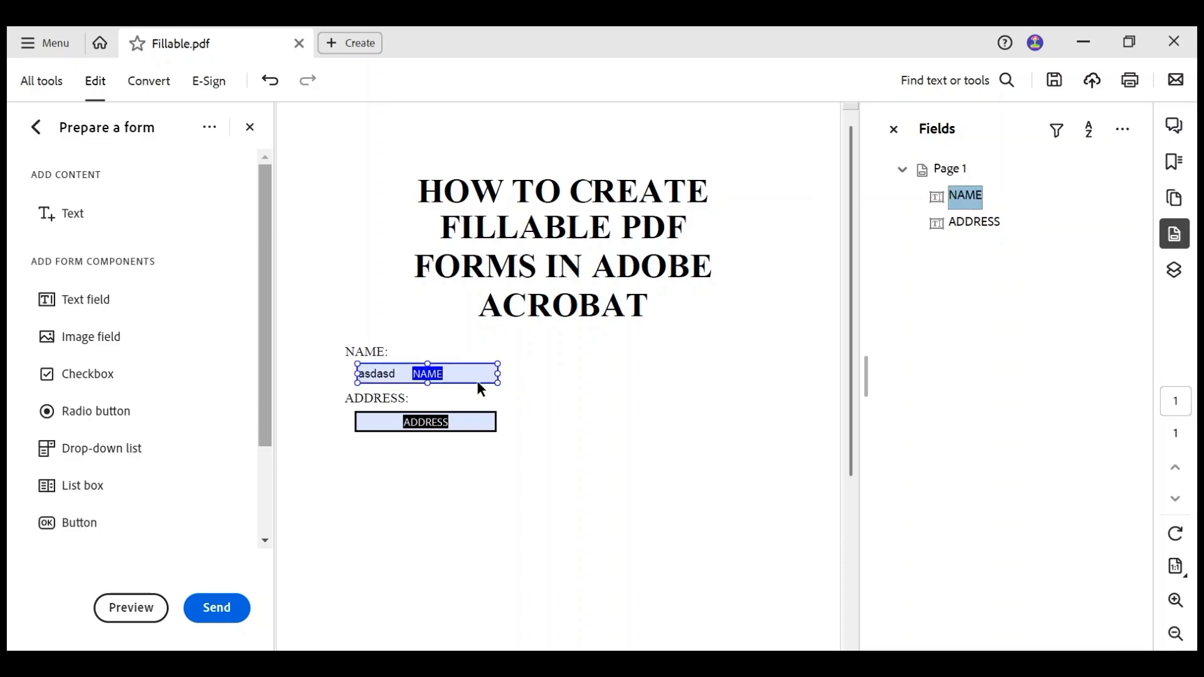
left_click(479, 425)
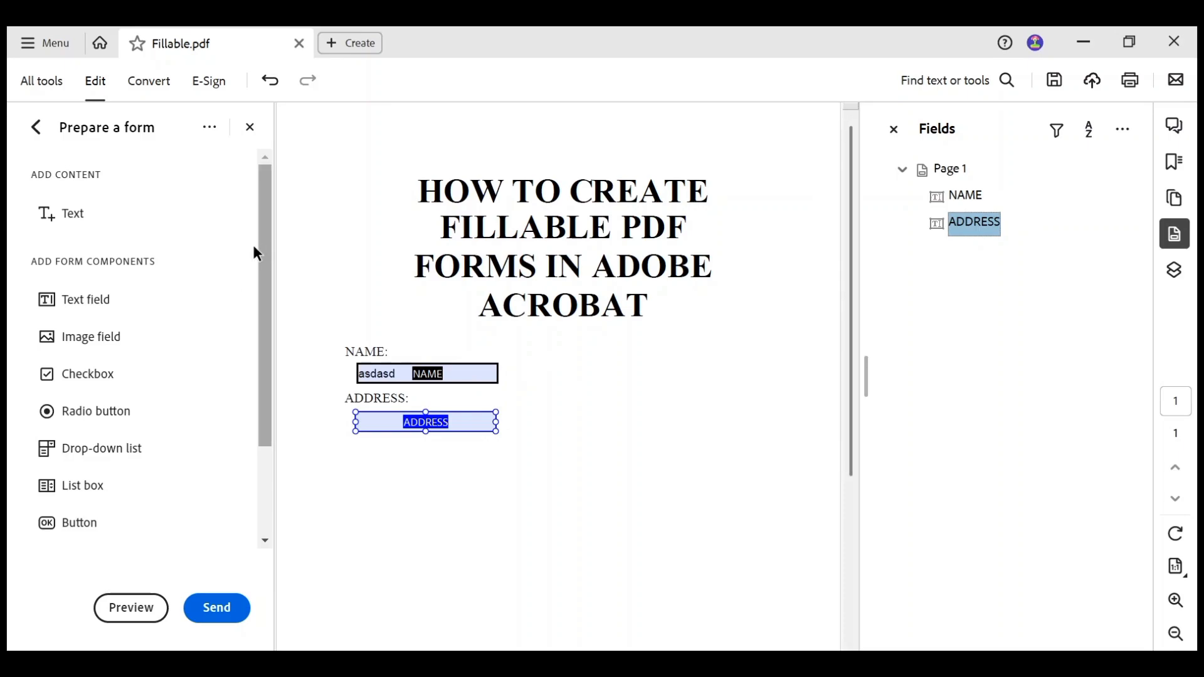
Step: Add the text label "Telephone:" below the ADDRESS field, without a trailing empty line
left_click(67, 214)
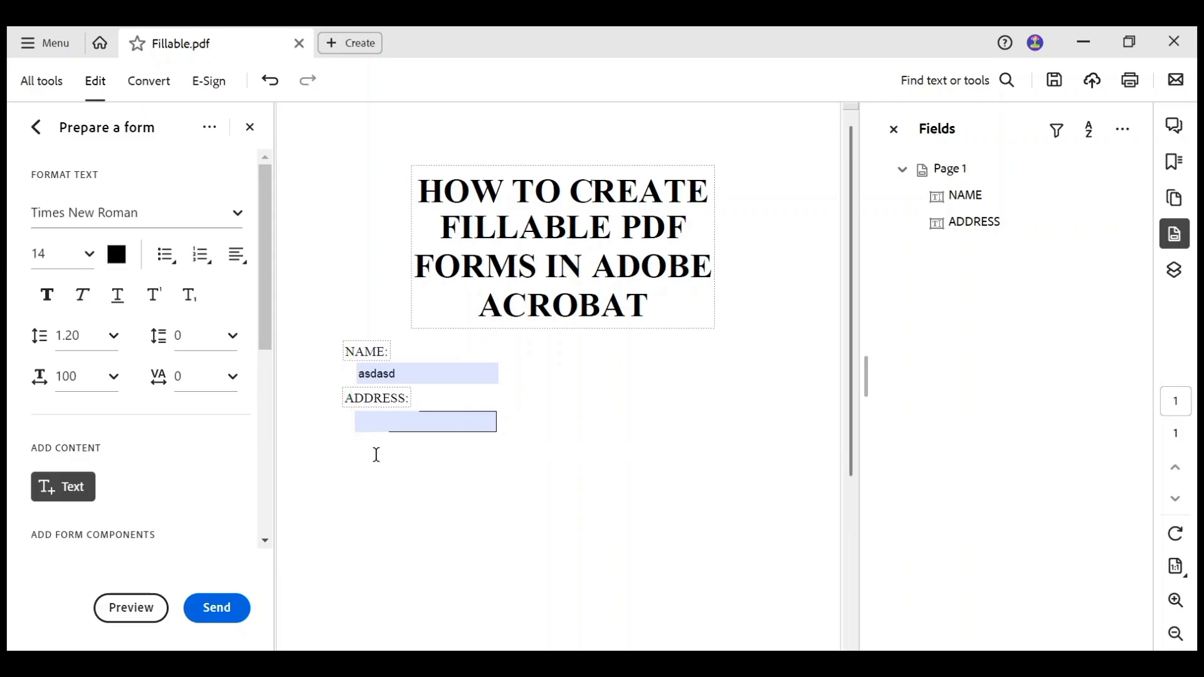
left_click(377, 454)
type("Tele")
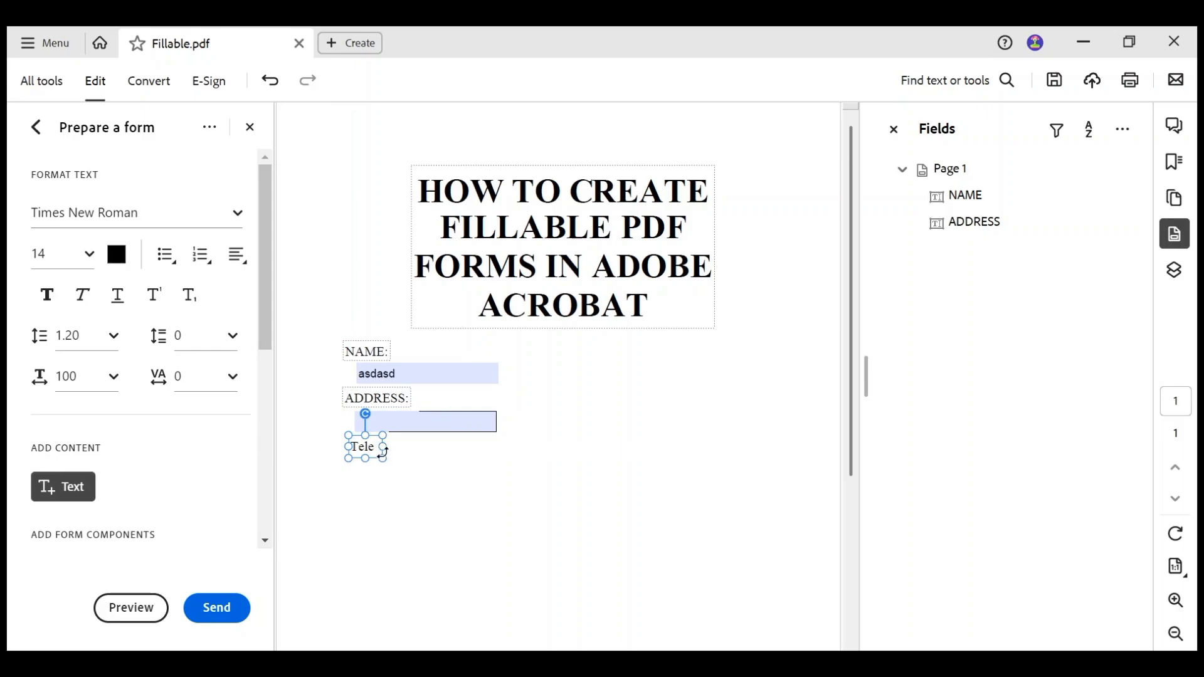
type("phone")
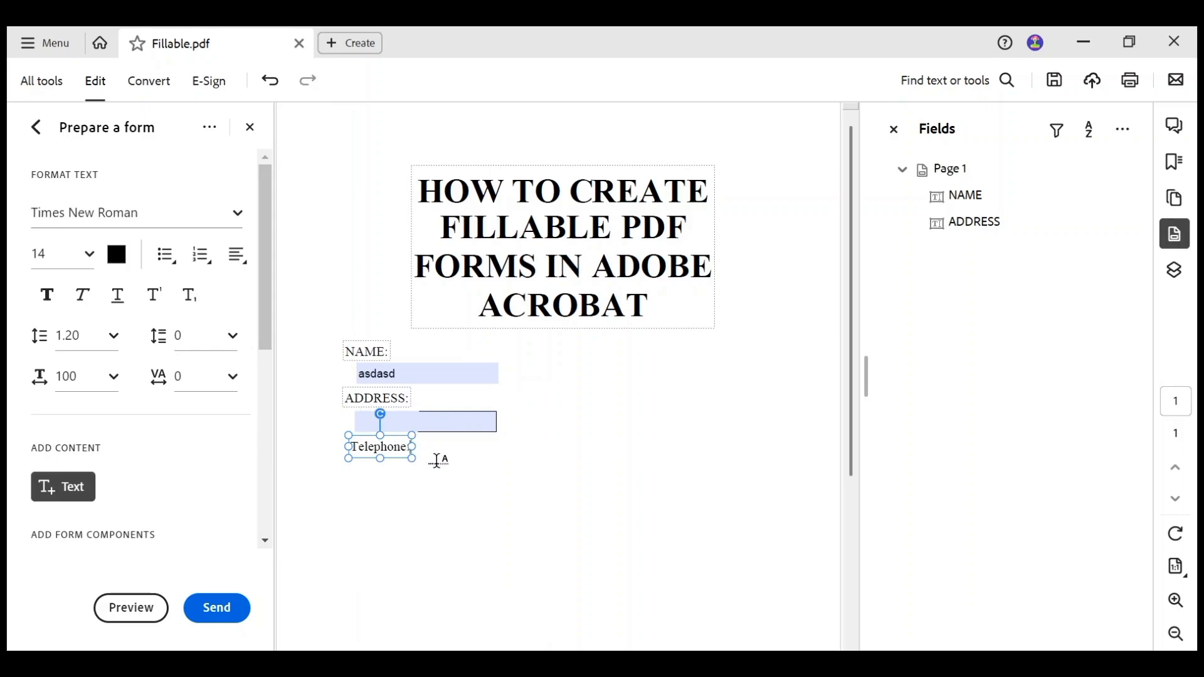
type(":")
key("Return")
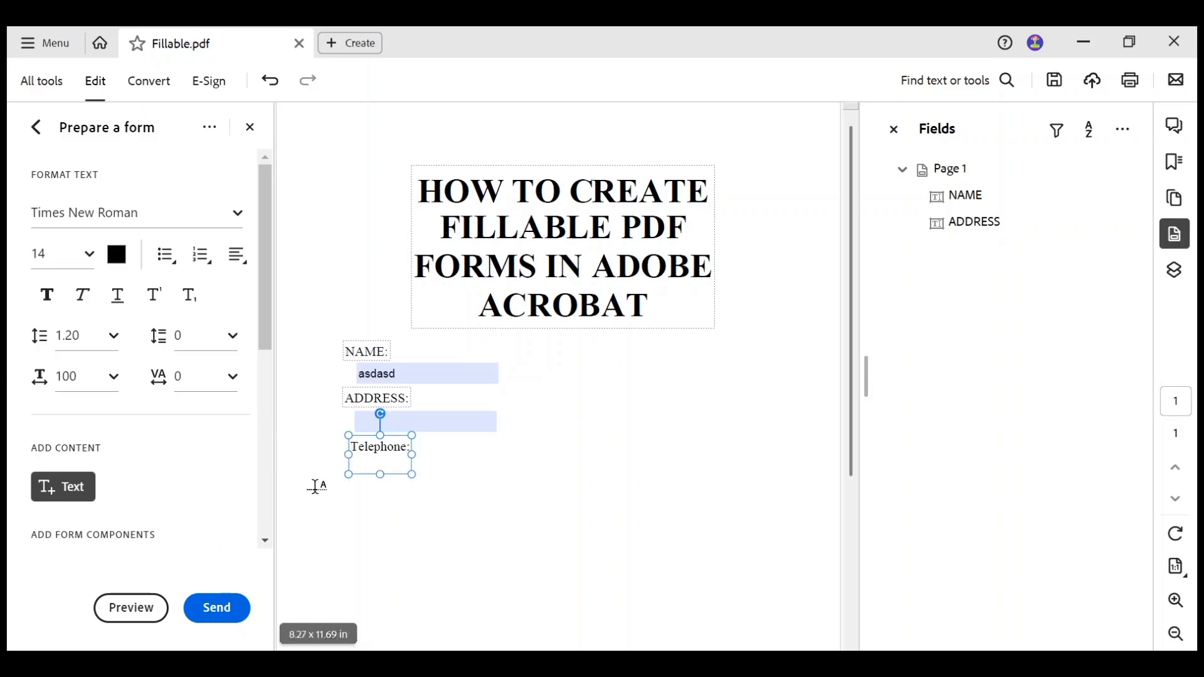
left_click(317, 460)
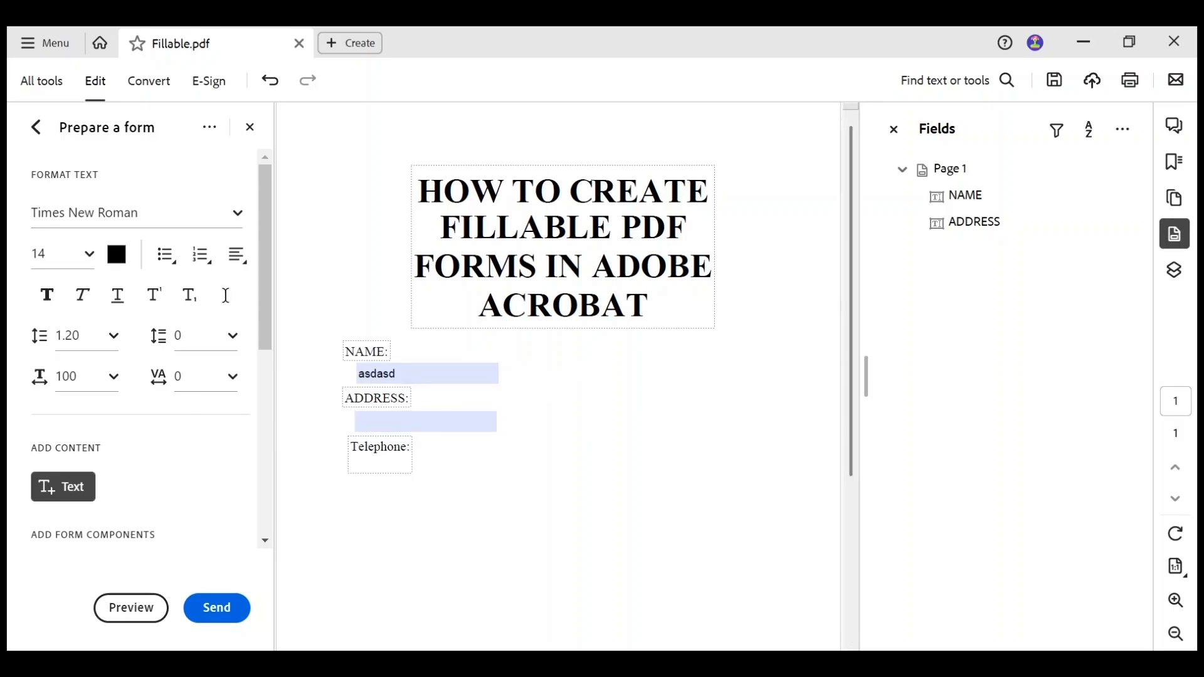
left_click(389, 465)
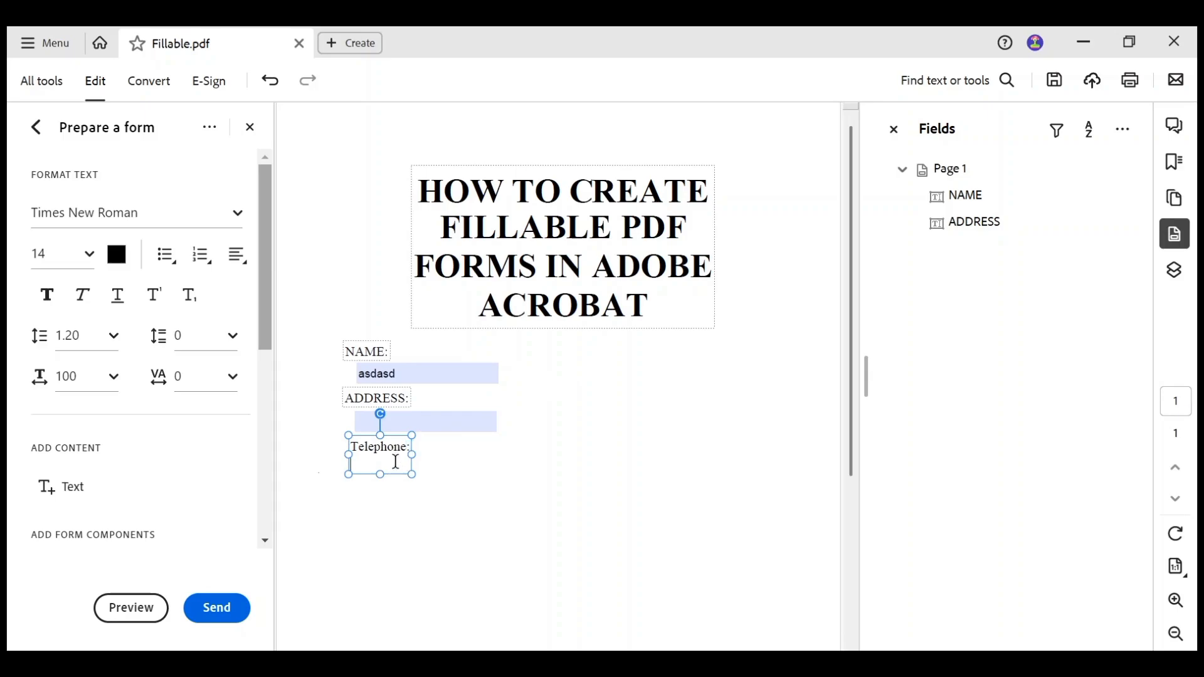
key("BackSpace")
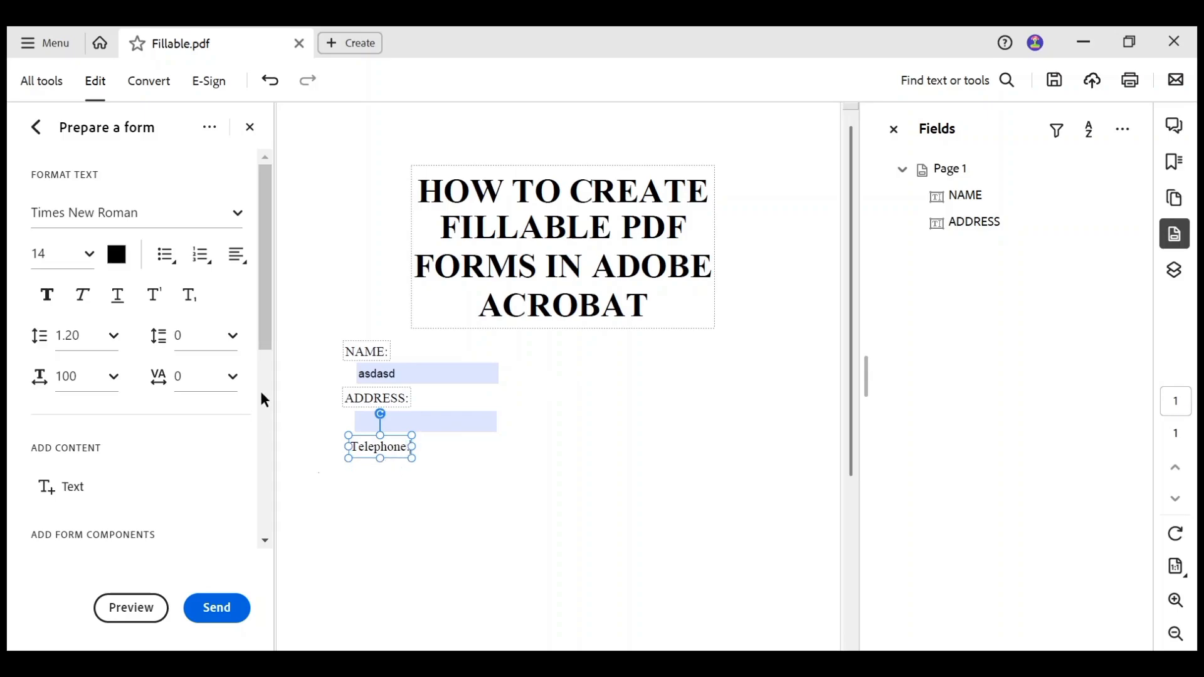
Step: Place a text field directly below the Telephone label
scroll(268, 376, "down", 3)
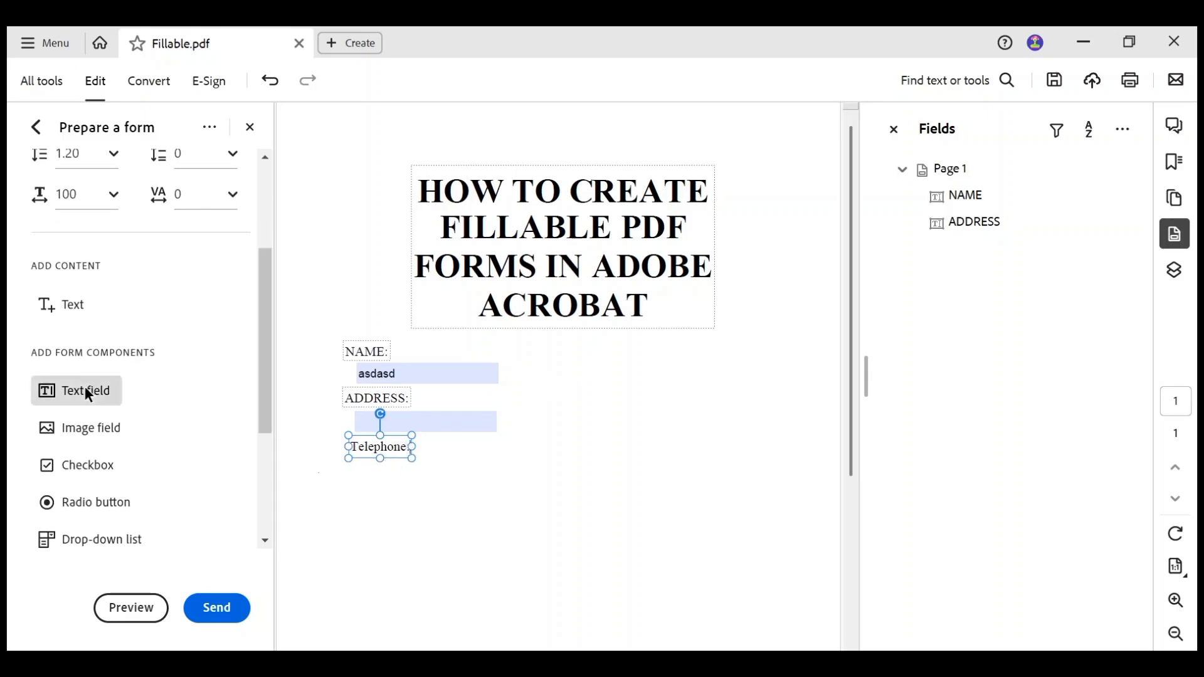
left_click(85, 390)
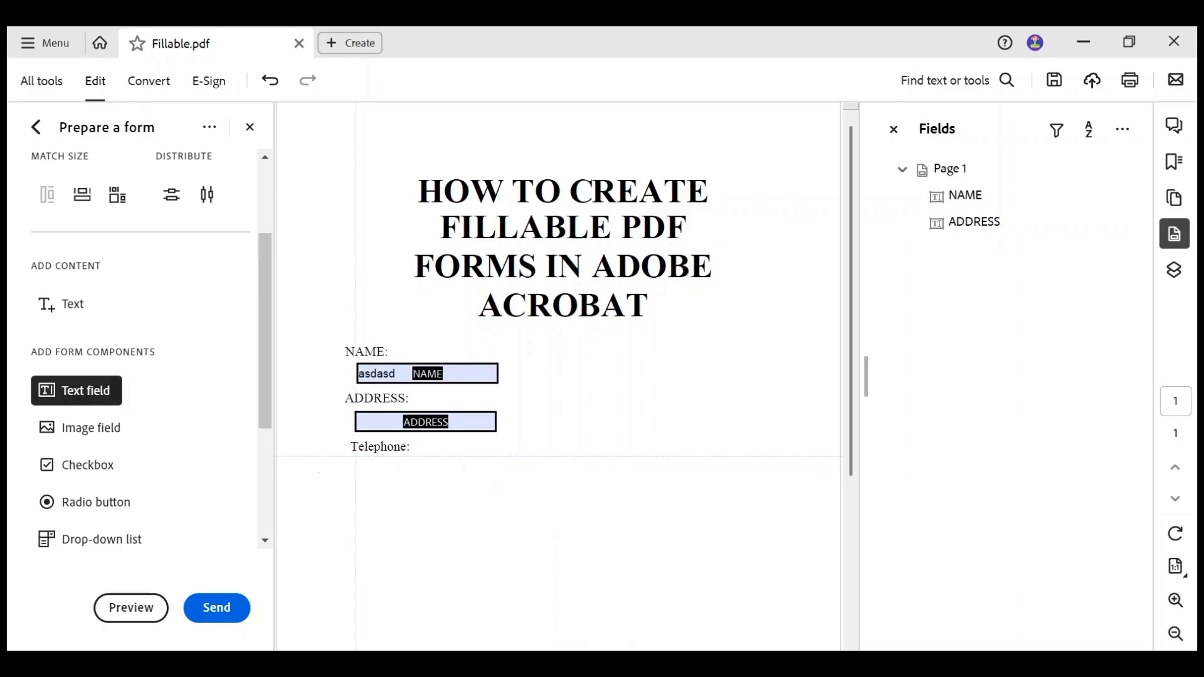
left_click(419, 460)
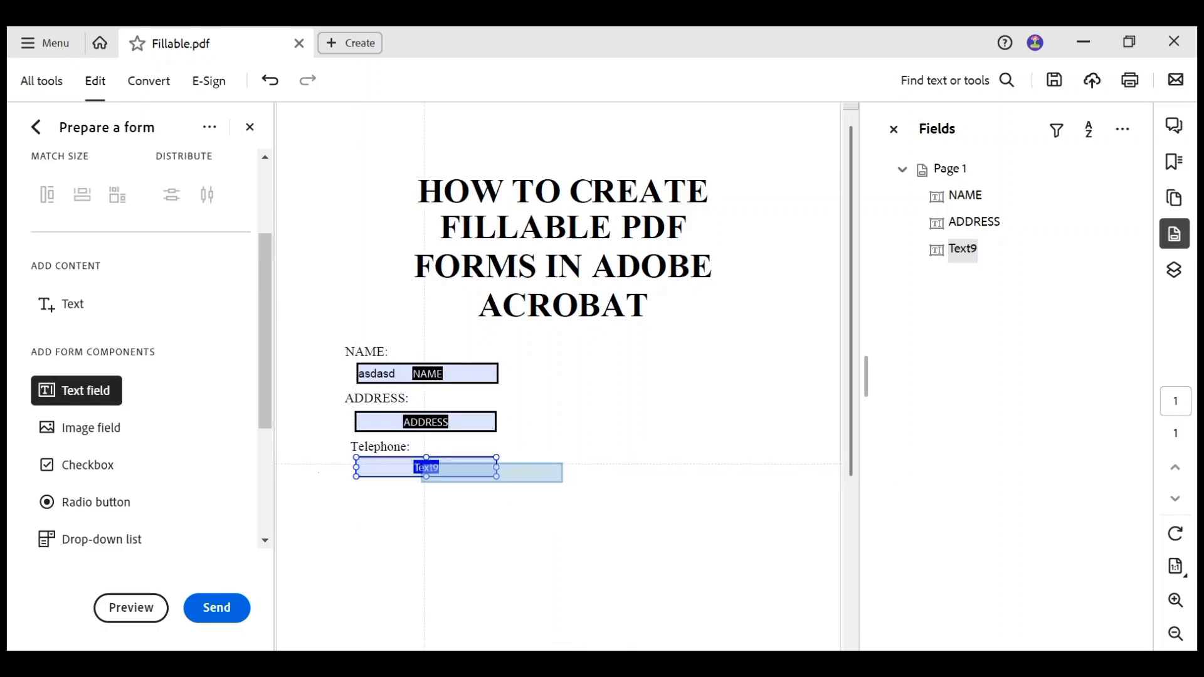
Step: Rename the new text field below the Telephone label as TELEPHONE and deselect it
left_click(969, 251)
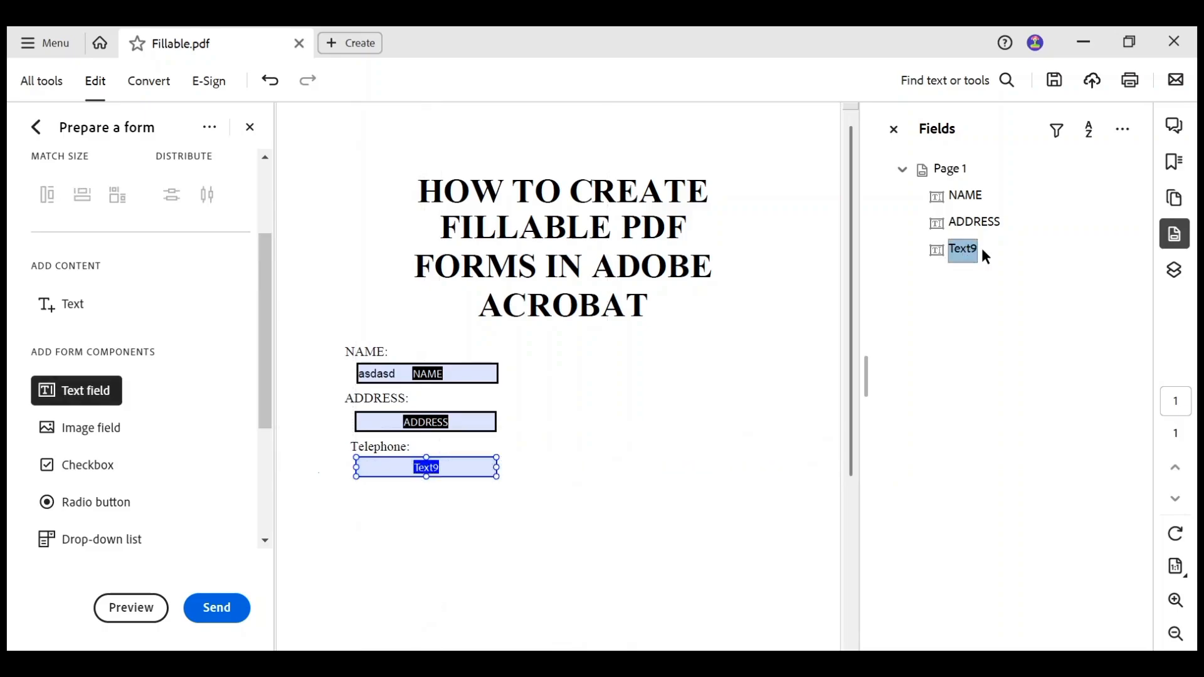
left_click(972, 252)
type("TE")
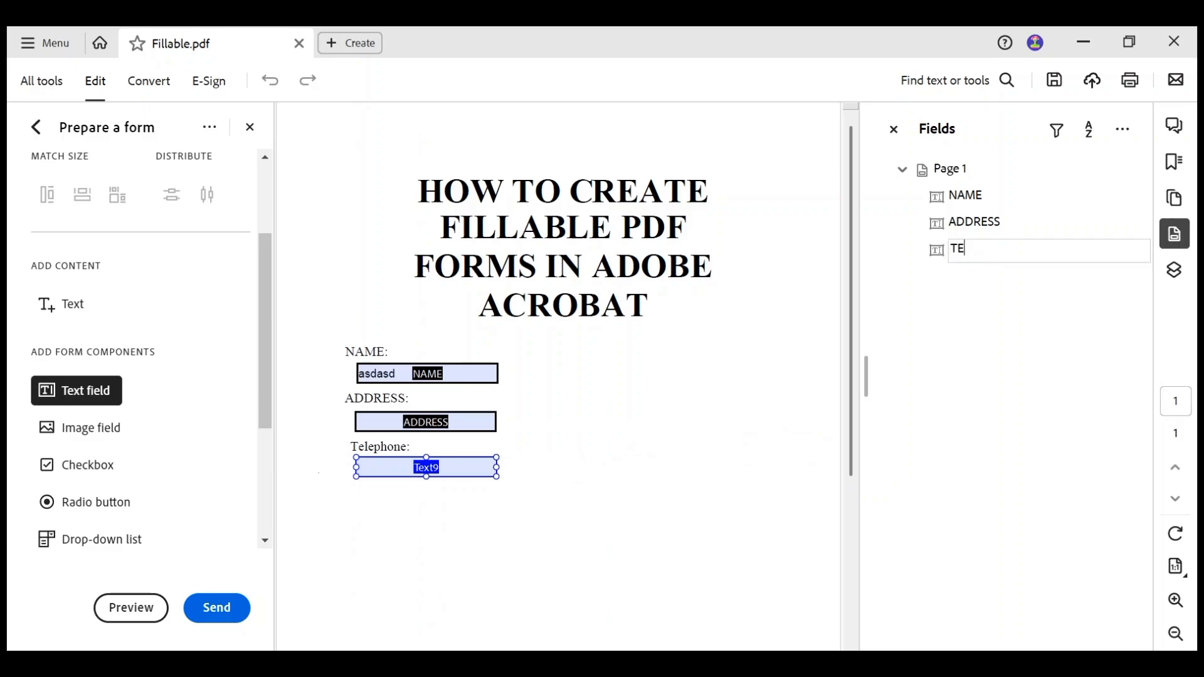
type("LEPHONE")
left_click(991, 318)
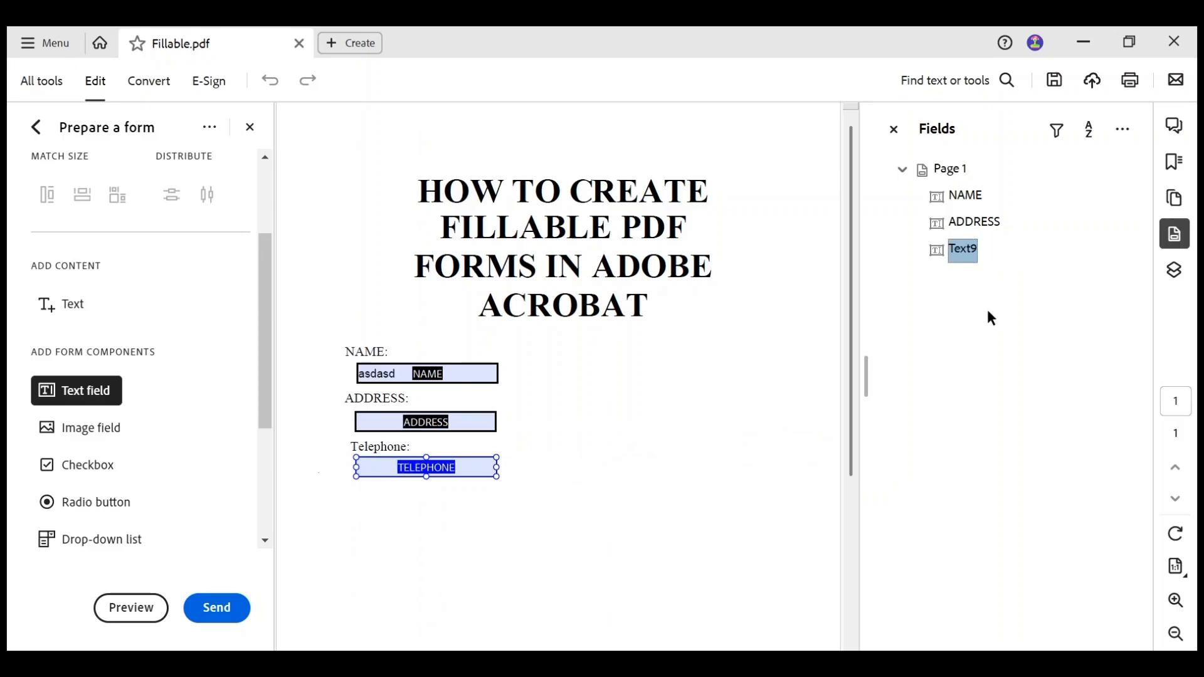
left_click(304, 148)
left_click(485, 467)
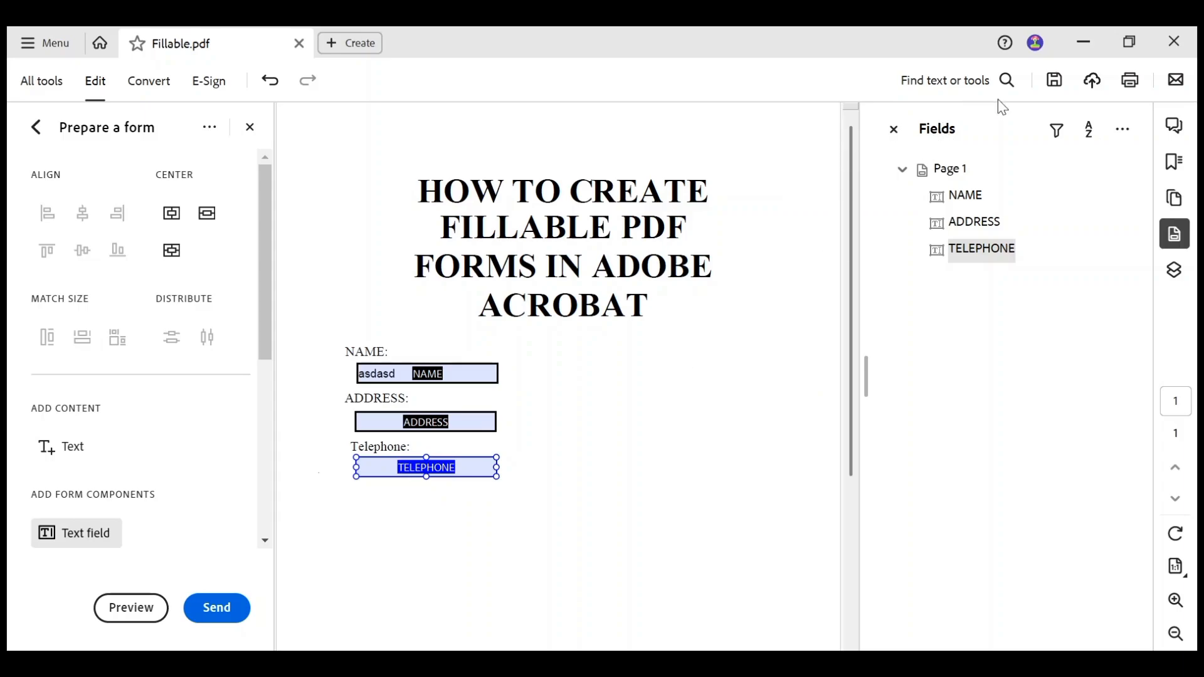
left_click(726, 411)
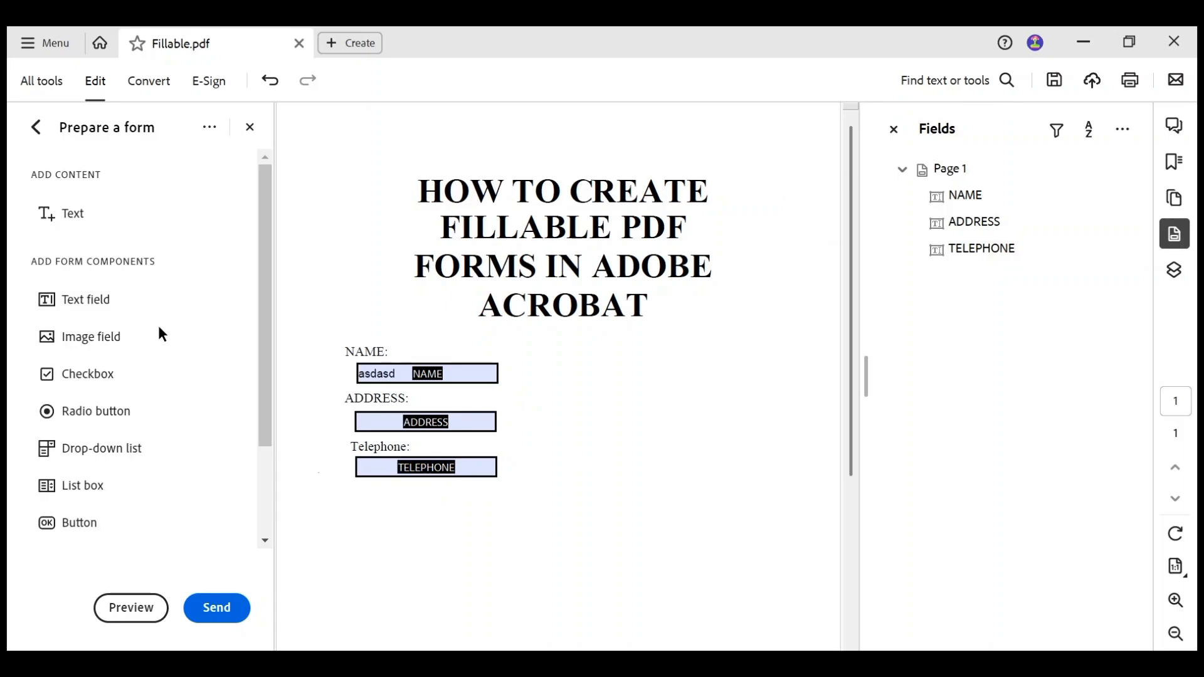
Step: Add the text "By checking box you agree to this.." below the TELEPHONE field
left_click(63, 217)
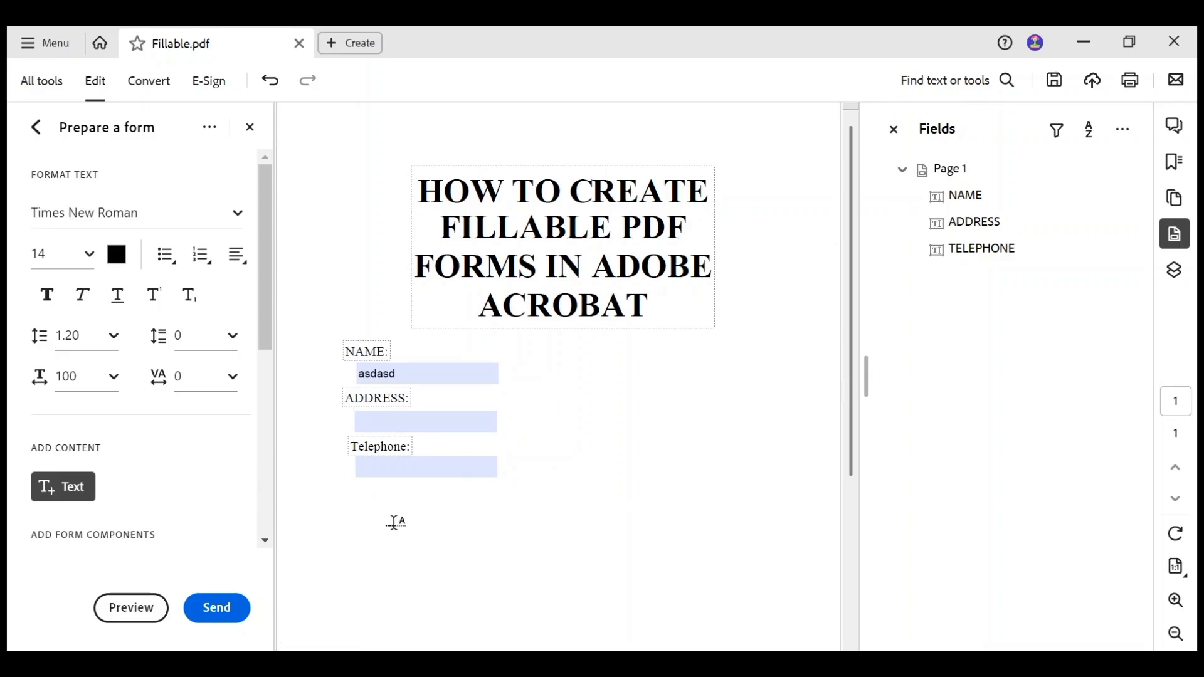
left_click(355, 502)
type("B")
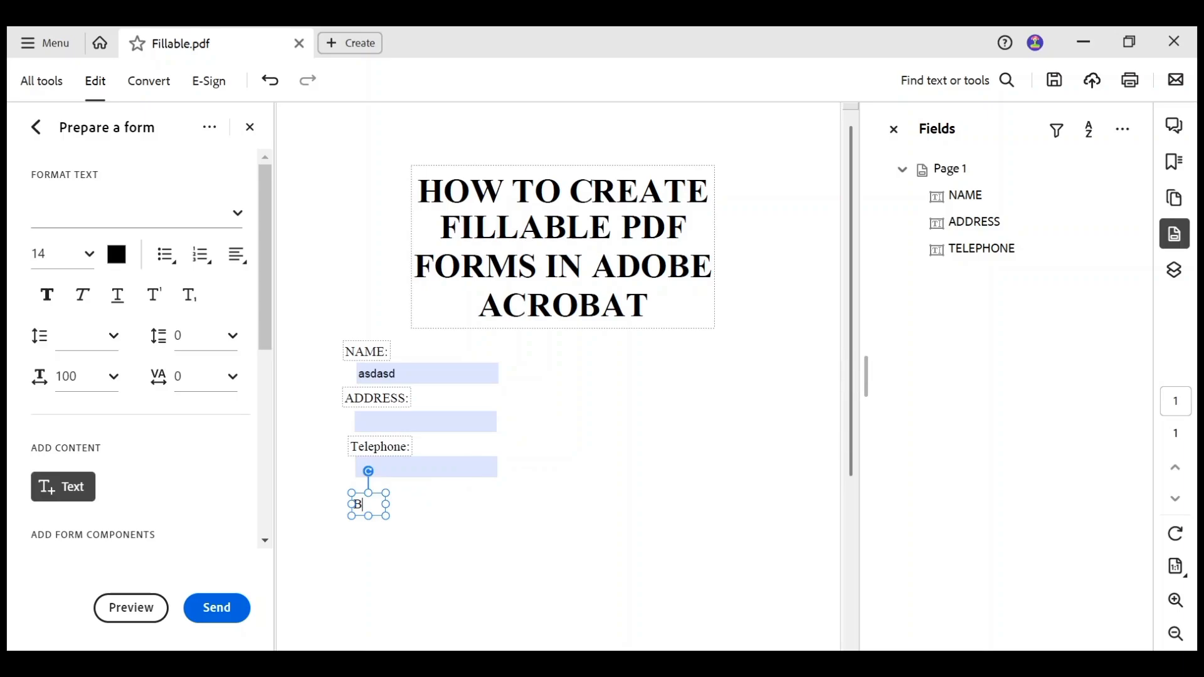
type("y checking box")
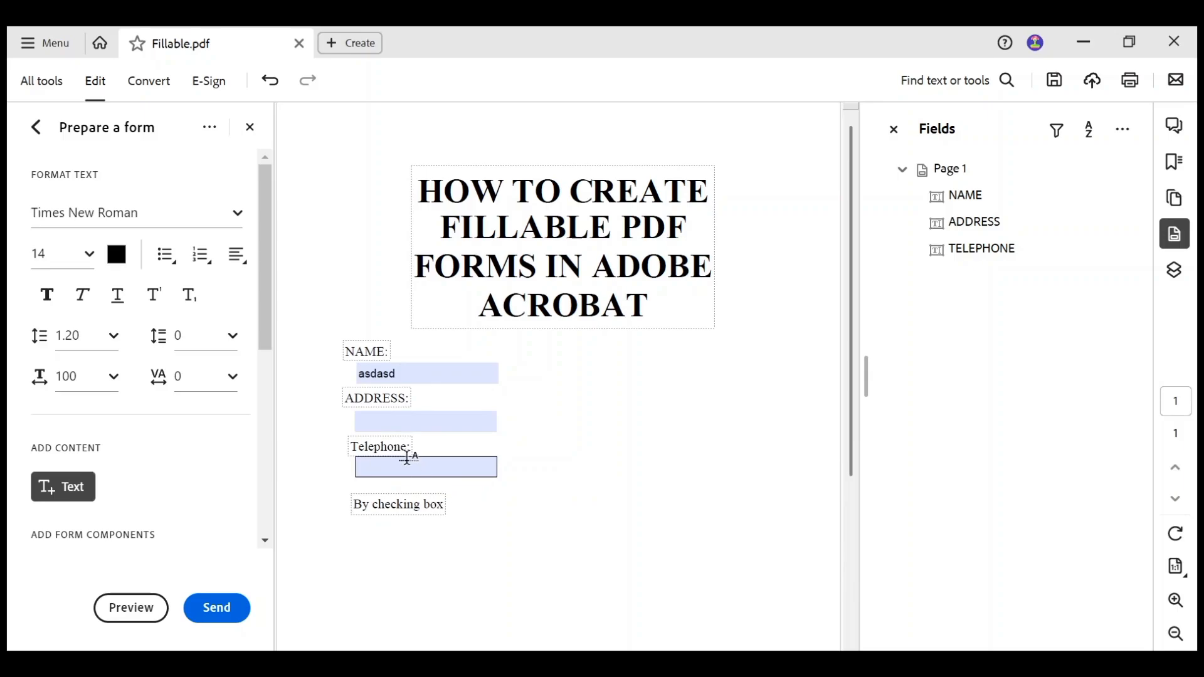
left_click(450, 510)
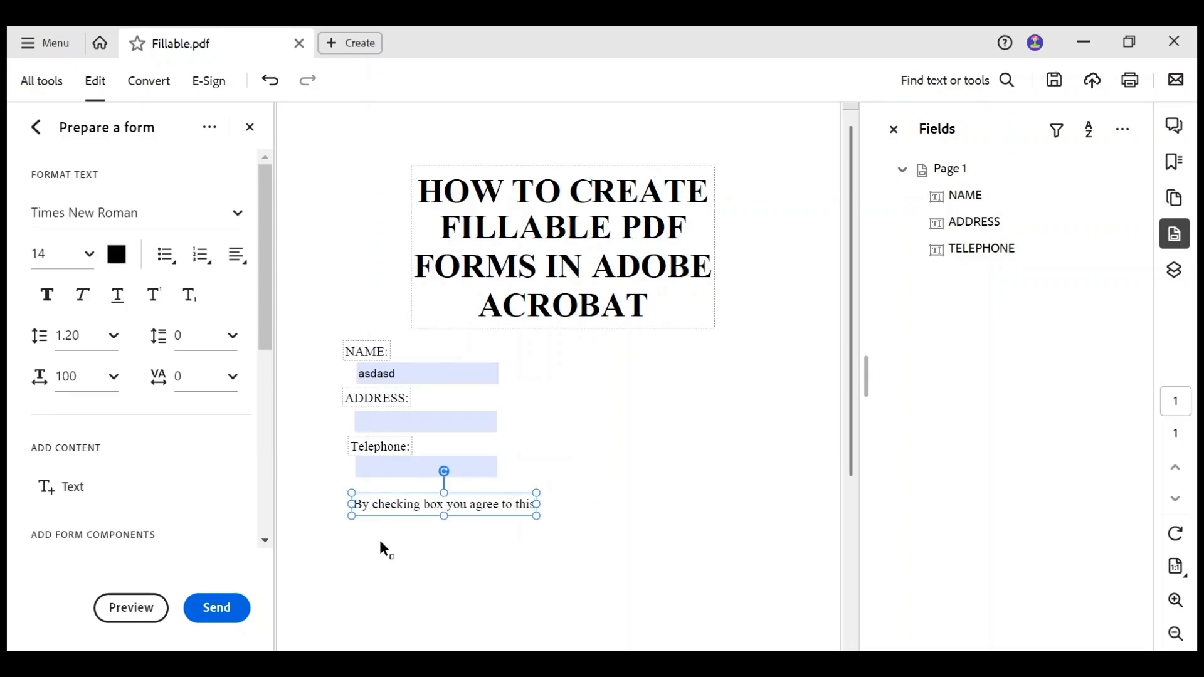
type(".")
Step: Place a checkbox below the agreement text
scroll(272, 335, "down", 2)
scroll(270, 352, "down", 3)
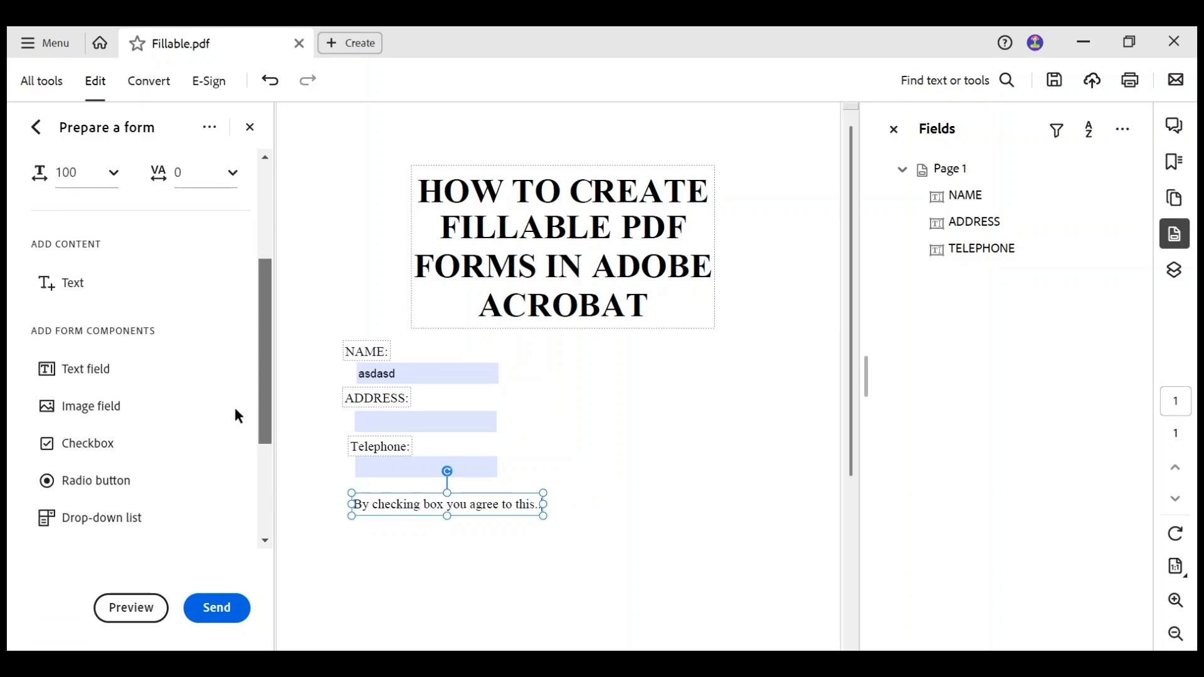
left_click(88, 443)
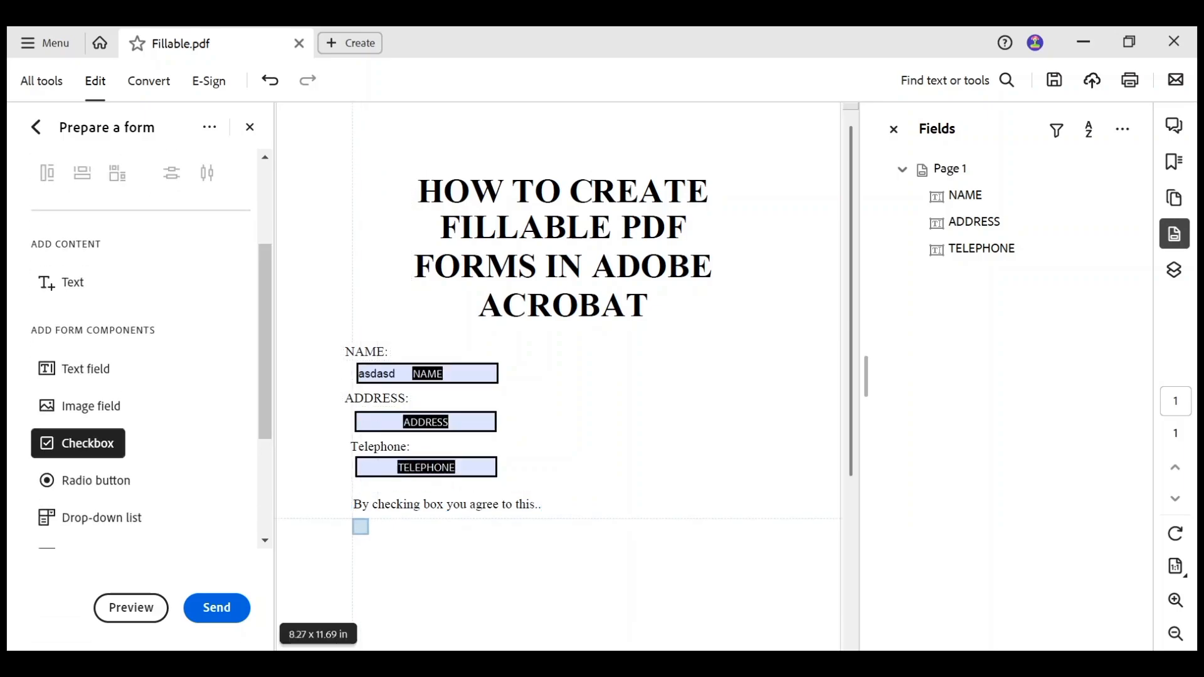
left_click(377, 518)
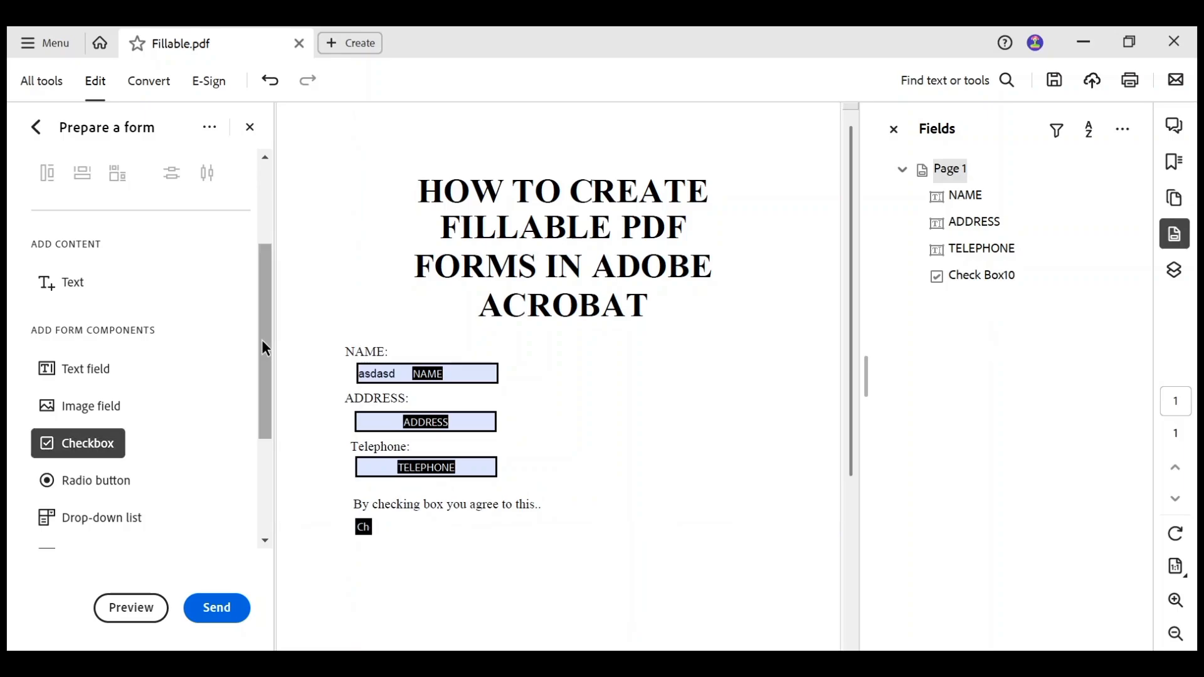
Step: Place an image field in the blank area to the right of the NAME and ADDRESS fields
scroll(261, 341, "down", 1)
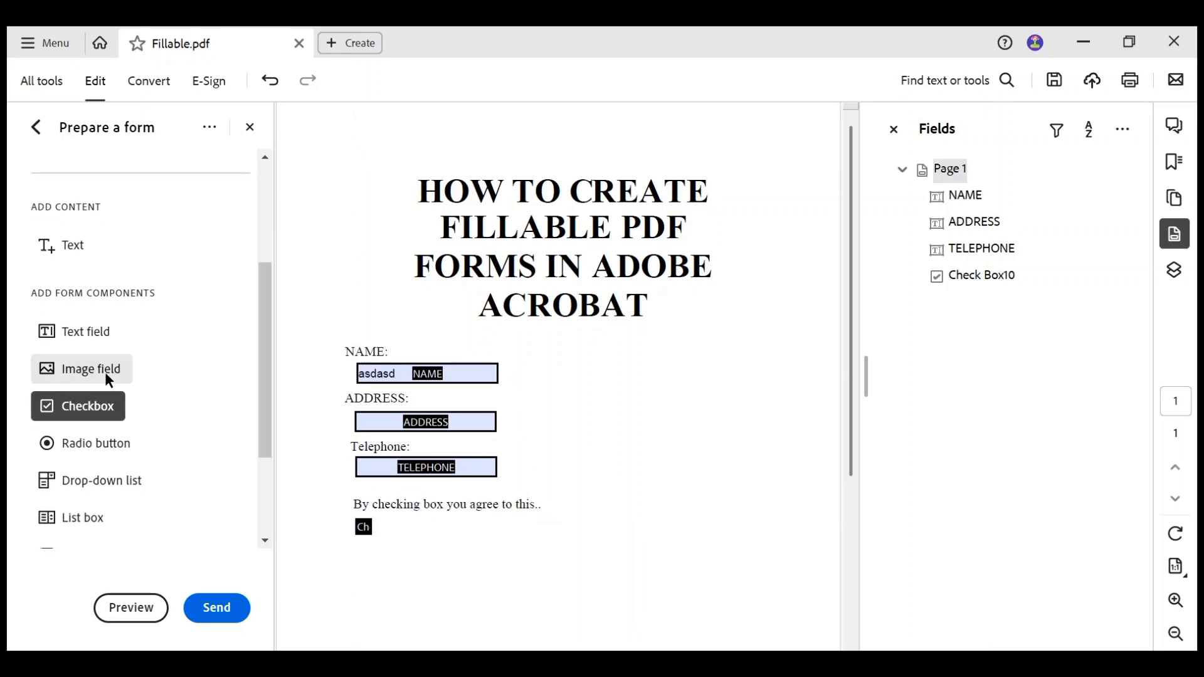
left_click(94, 370)
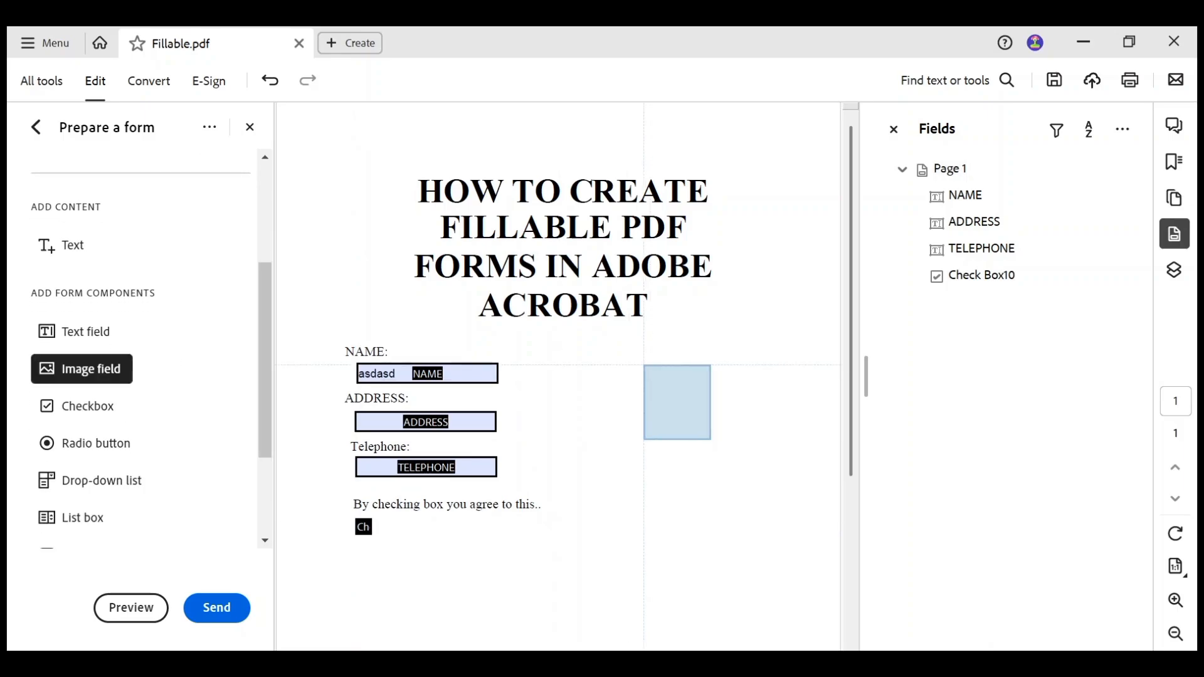
left_click(642, 365)
Step: Rename the new image field as Upload Photo
left_click(1025, 307)
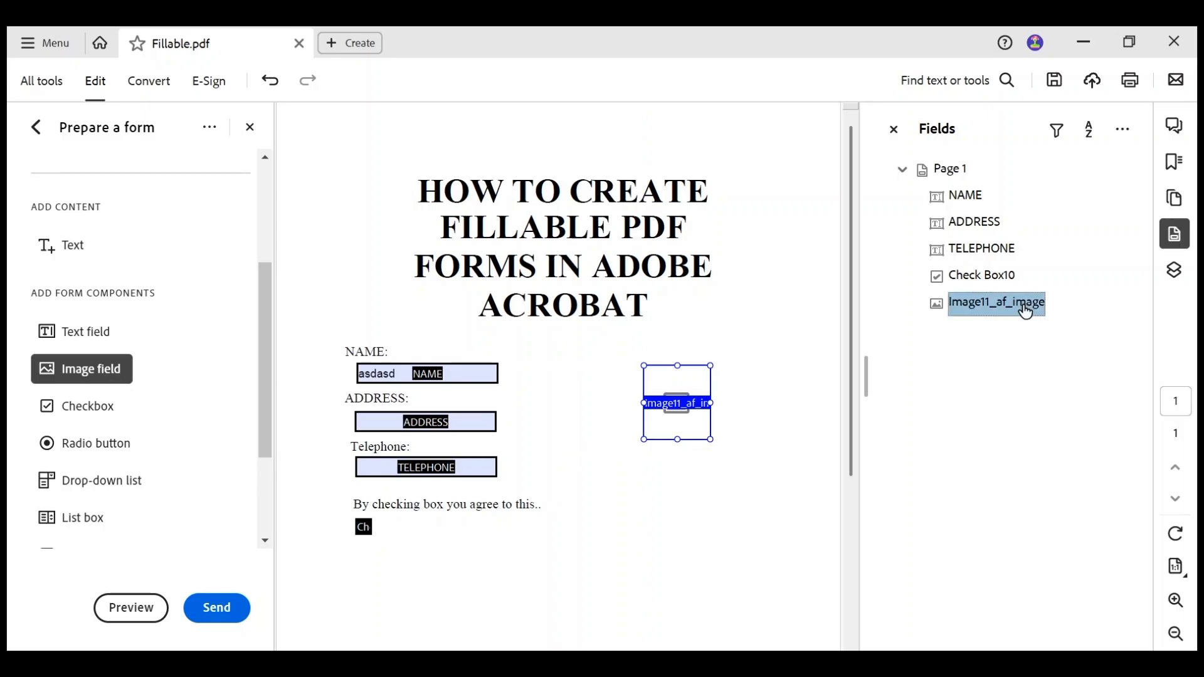
left_click(1013, 310)
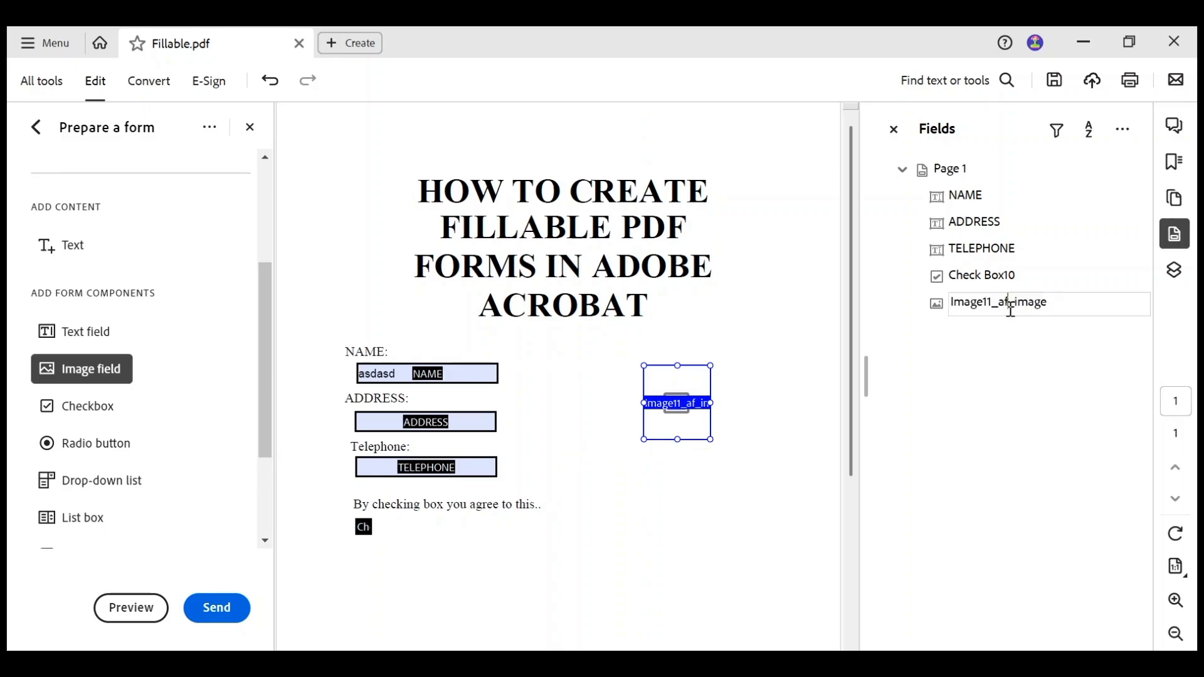
type("Upload Photo")
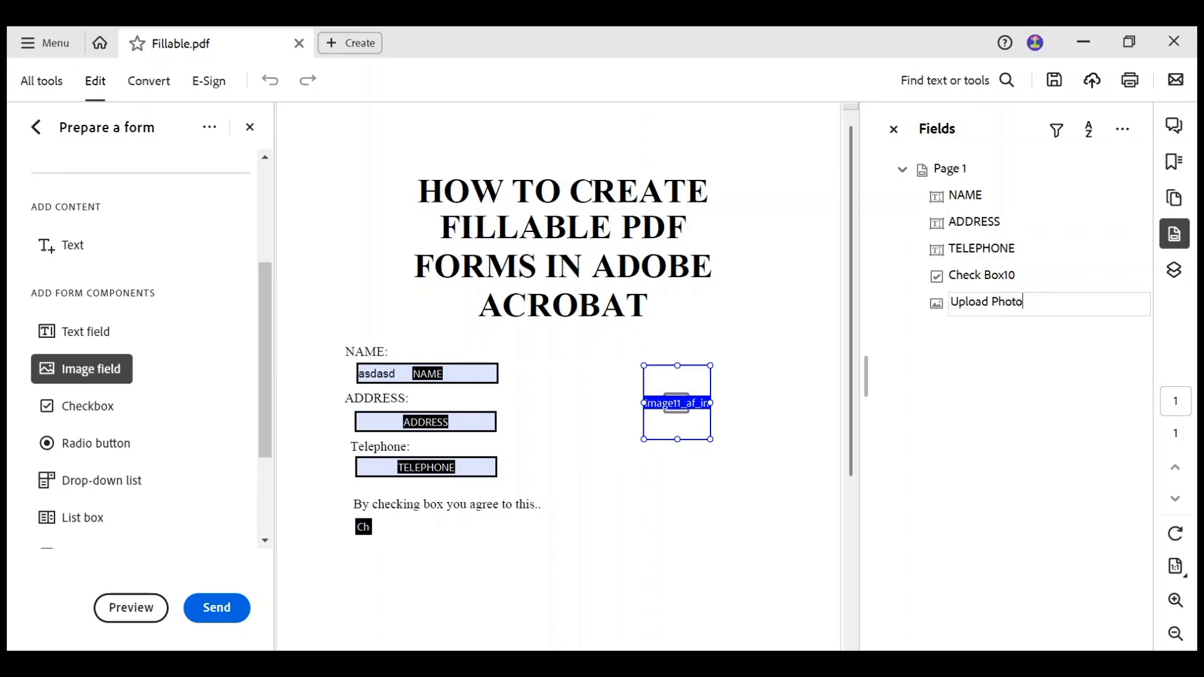
key("Return")
Step: Add the text "2x2 Image:" directly above the image field and deselect it
left_click(72, 248)
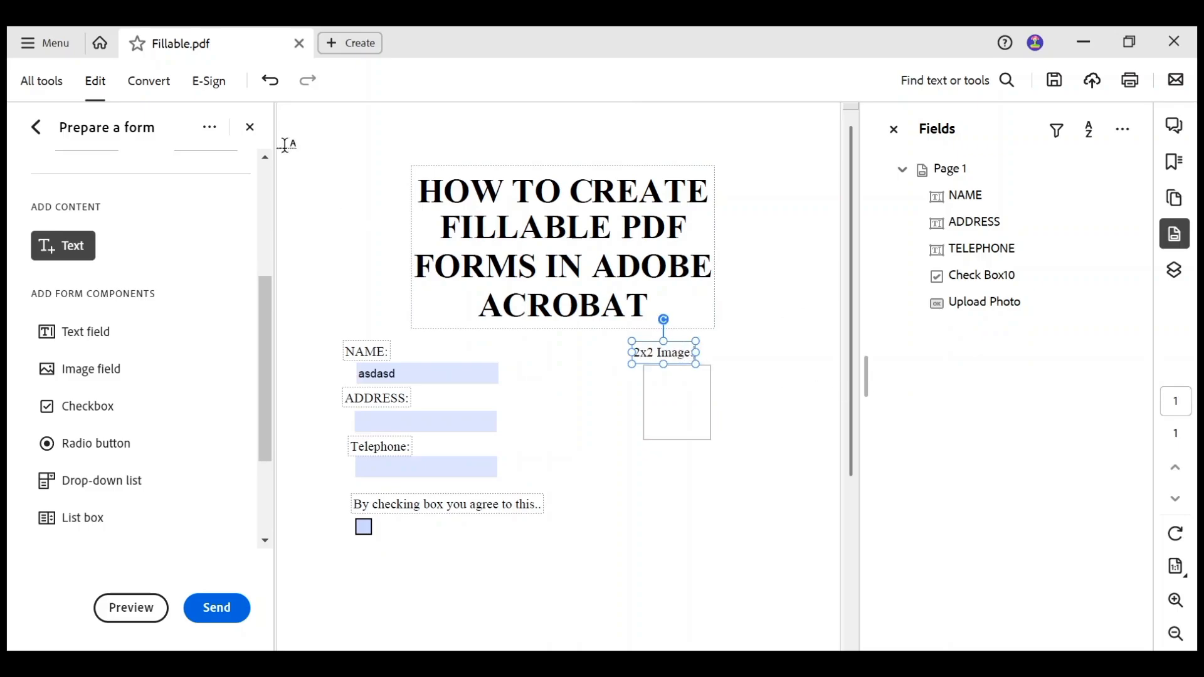
left_click(572, 346)
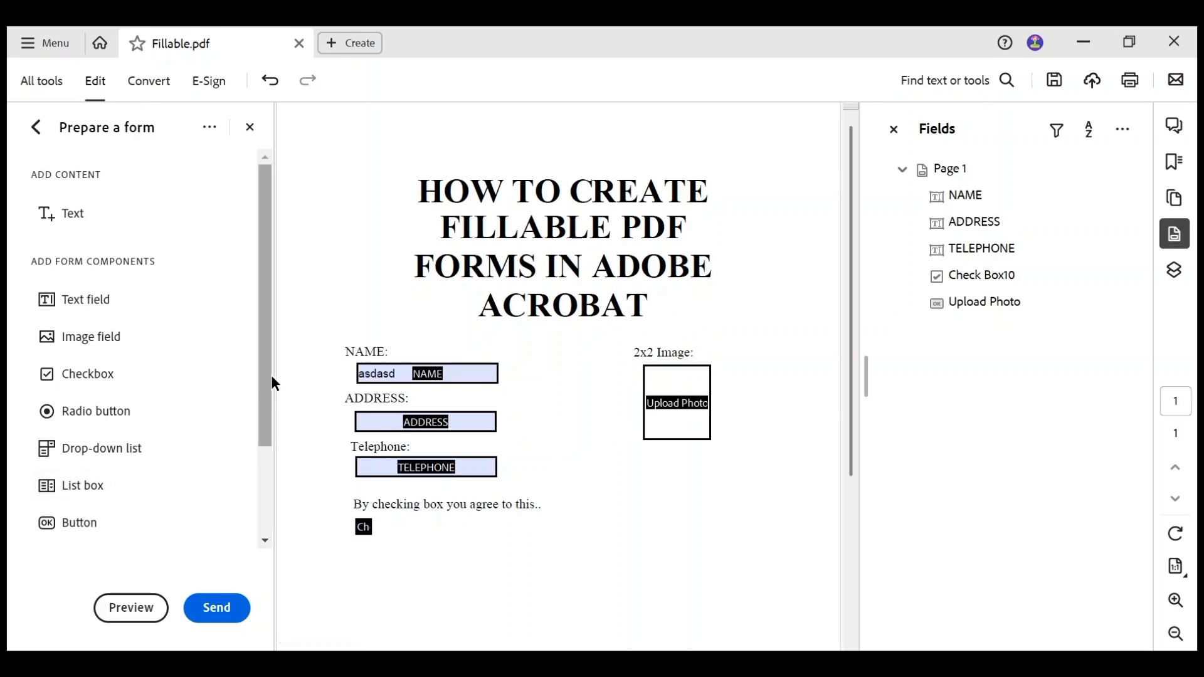
Step: Leave form editing and replace the text in the NAME field with a placeholder account name
scroll(271, 375, "down", 3)
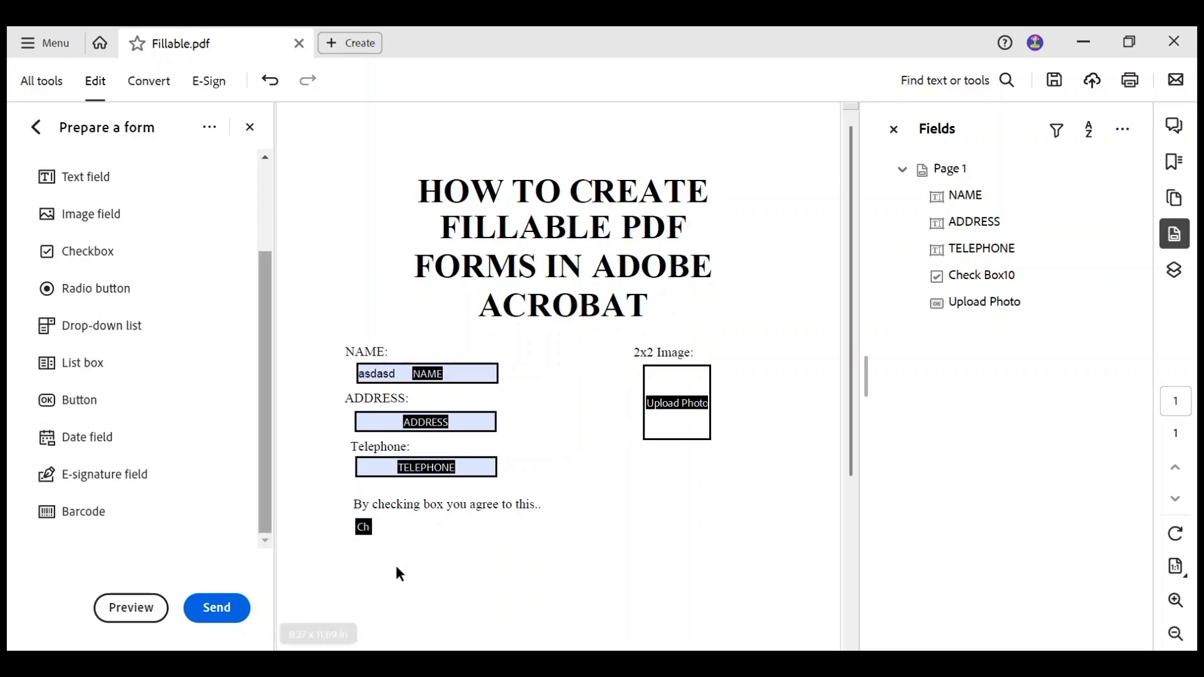
left_click(250, 127)
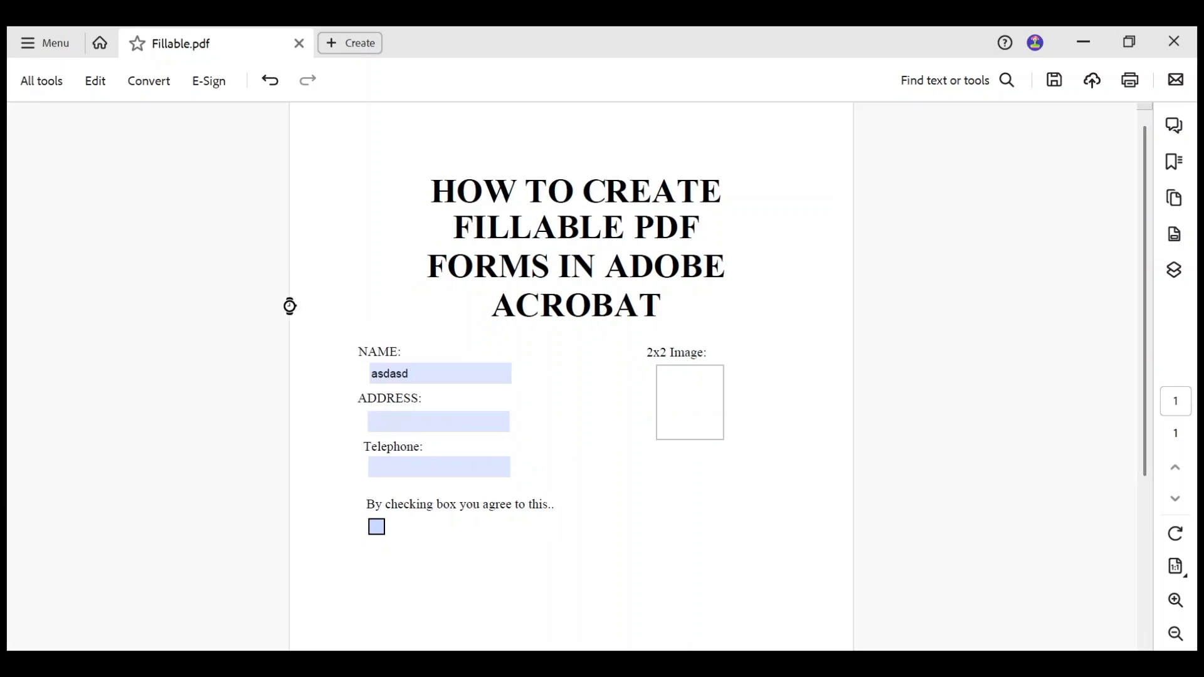
left_click(431, 376)
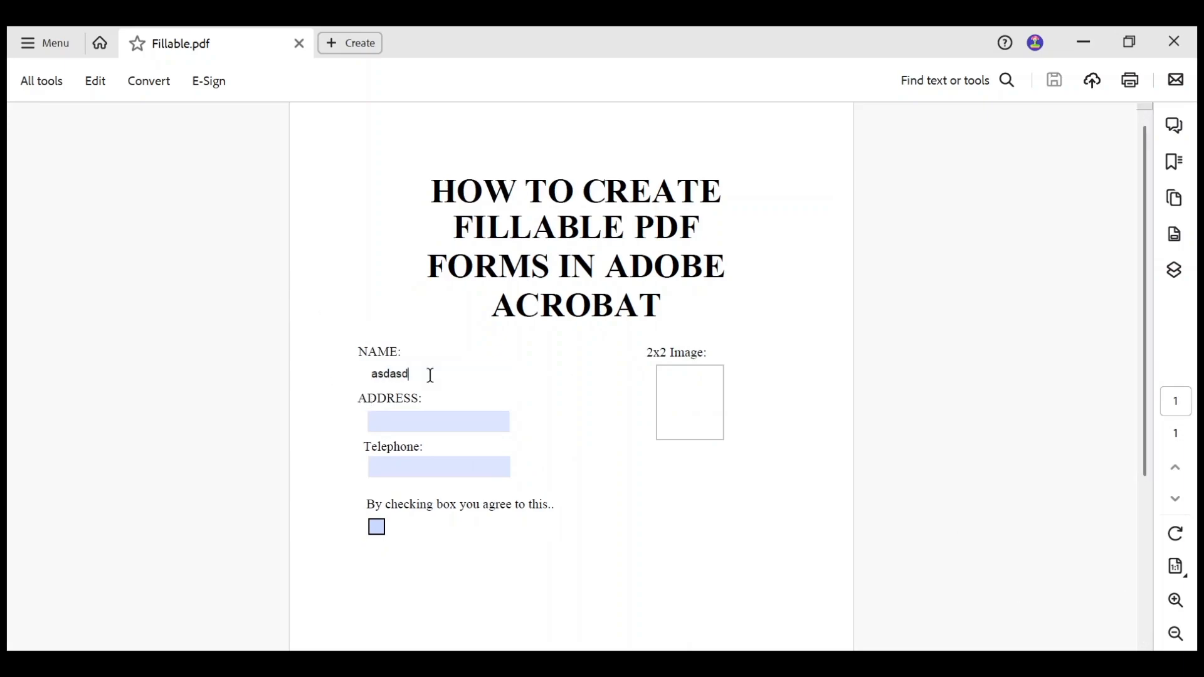
key("ctrl+a")
type("Demo aACco")
key("BackSpace")
key("BackSpace")
key("BackSpace")
Step: Fill in the ADDRESS field with a sample street address and the Telephone field with a sample phone number
key("Tab")
type("Demo ")
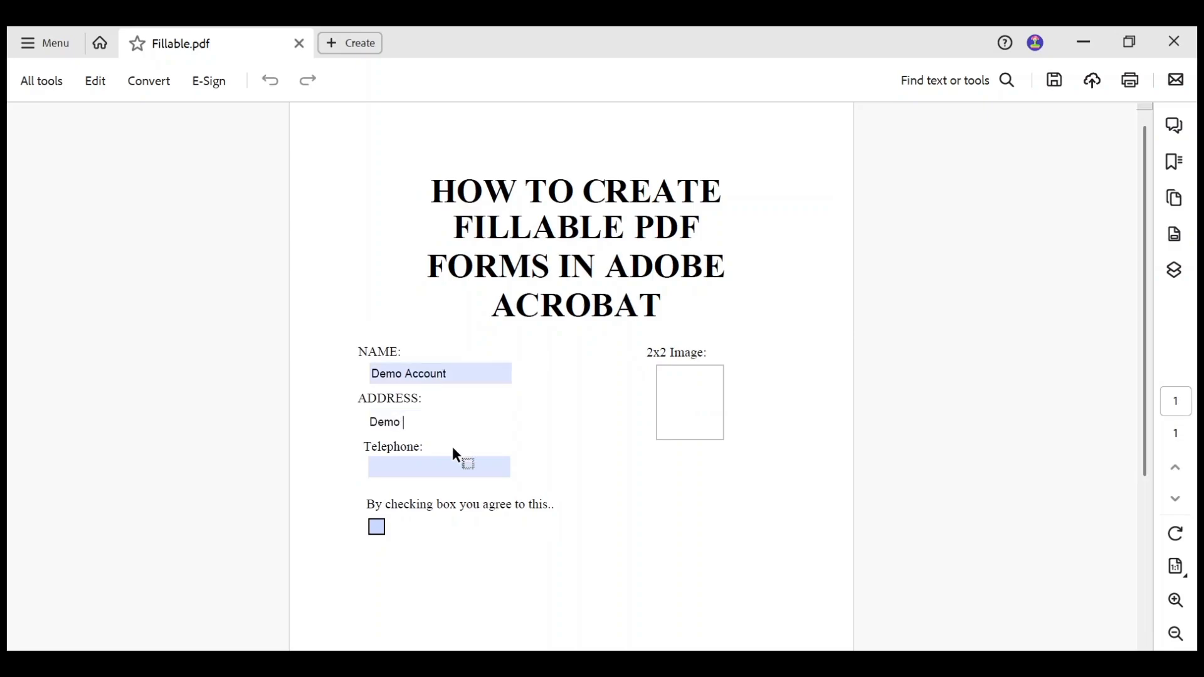
type("Street")
left_click(441, 464)
type("12")
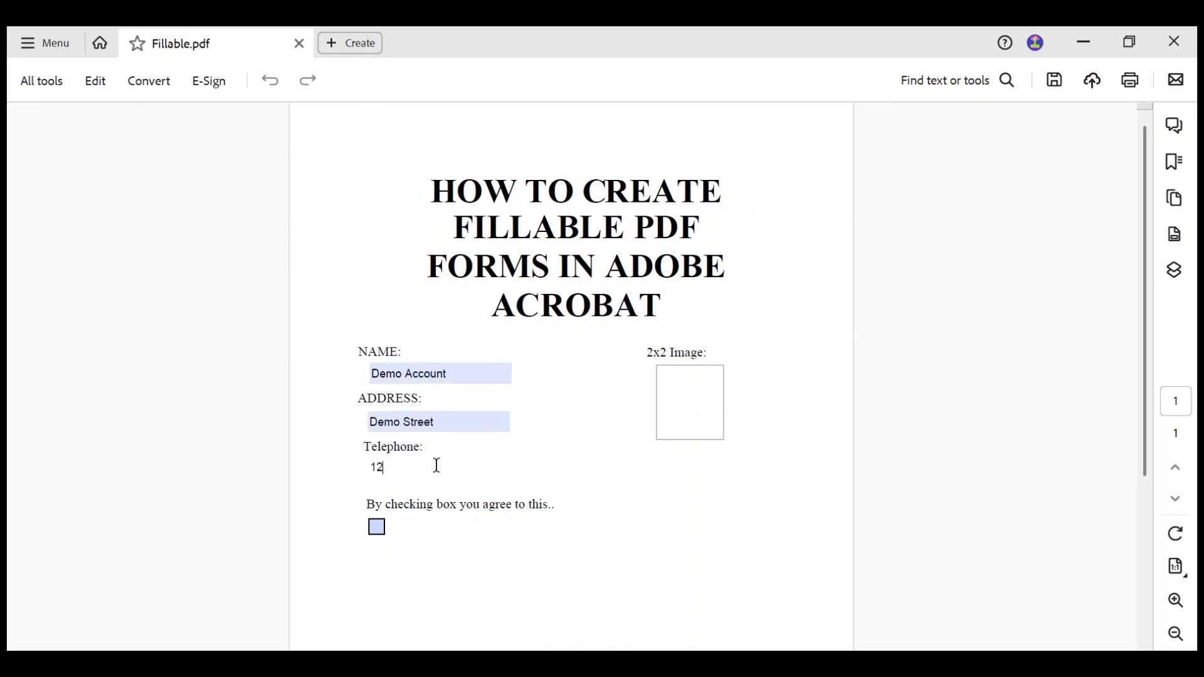
type("3-456")
Step: Tick the agreement checkbox and insert a picture into the 2x2 Image field
left_click(377, 528)
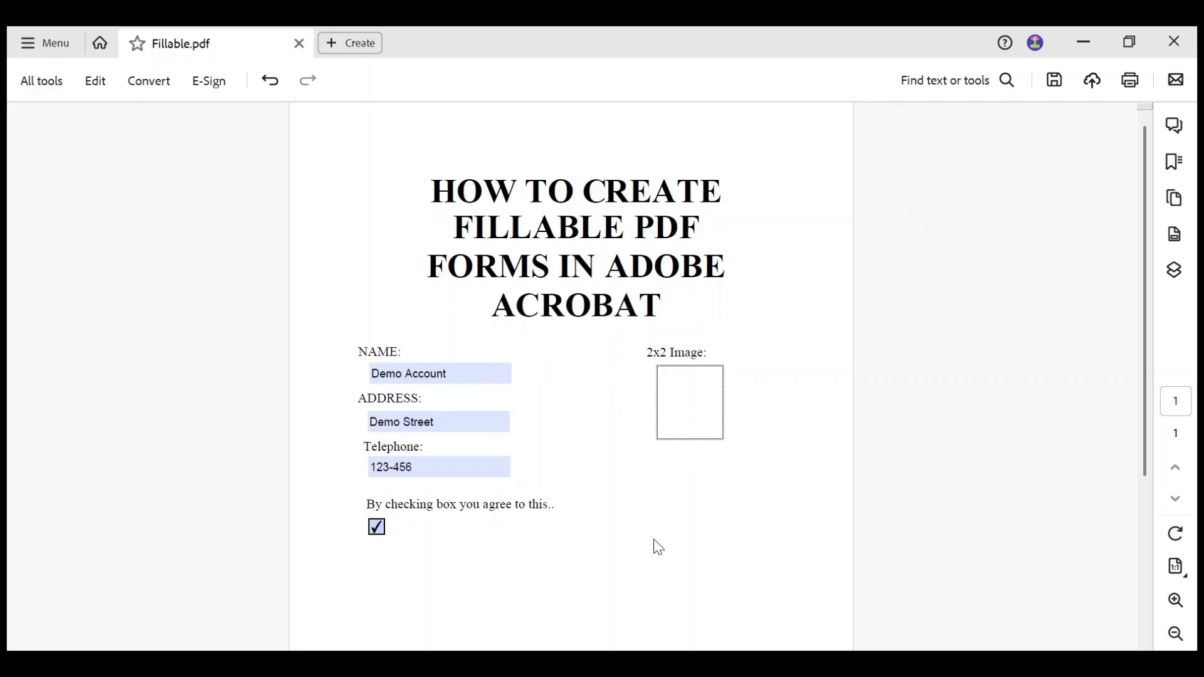
left_click(693, 417)
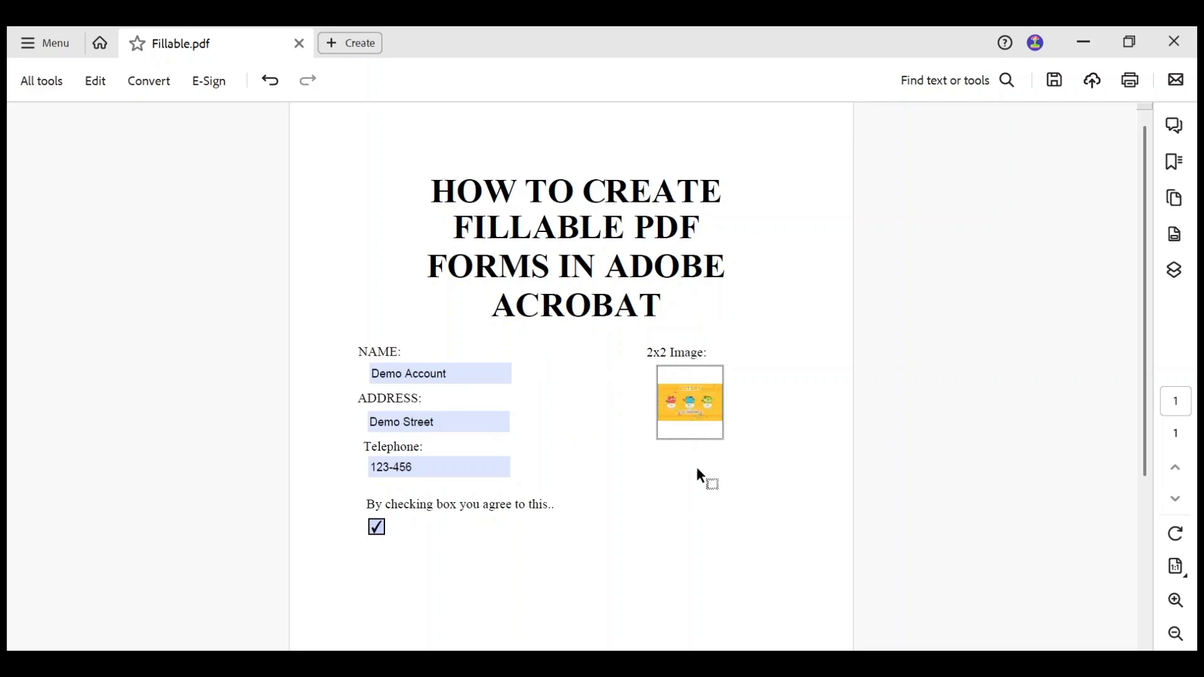